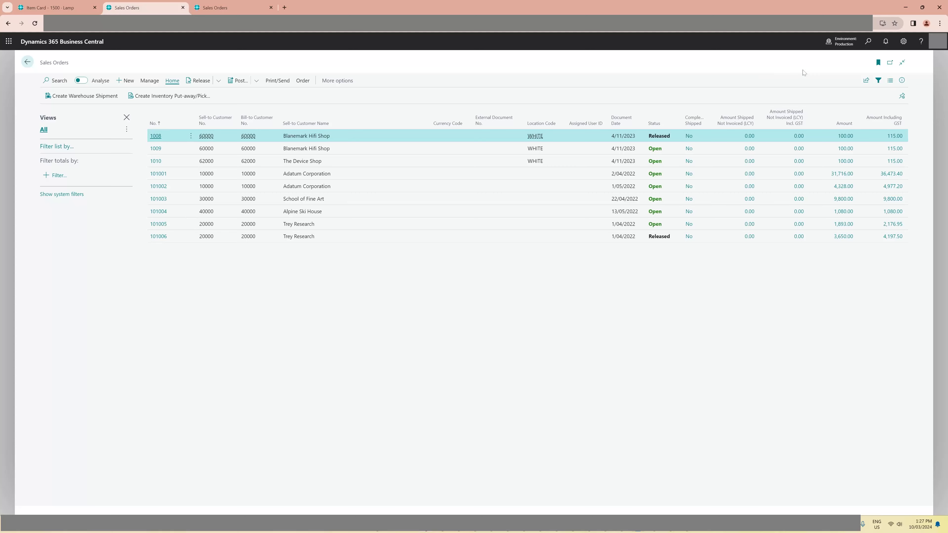
- Check the work date in the user's personal settings and close them without changes
left_click(904, 41)
left_click(741, 141)
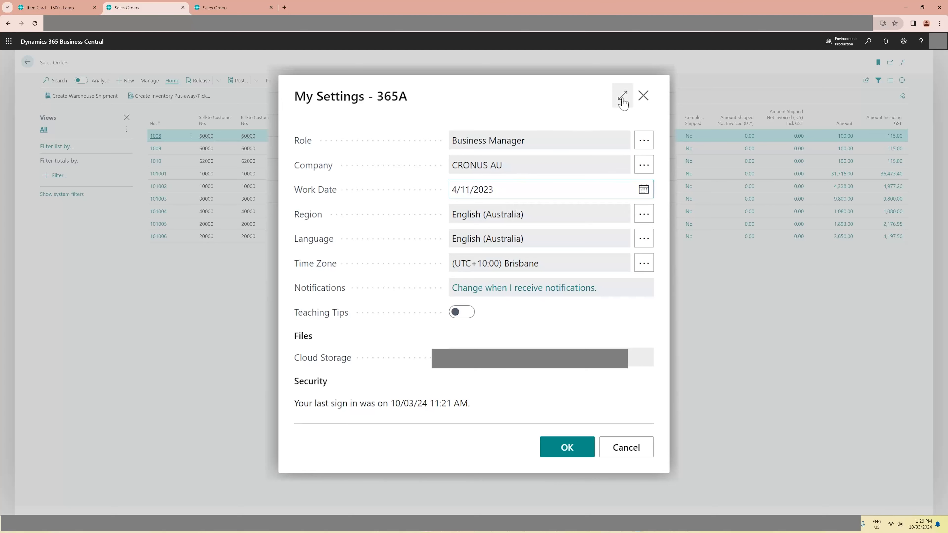
left_click(642, 95)
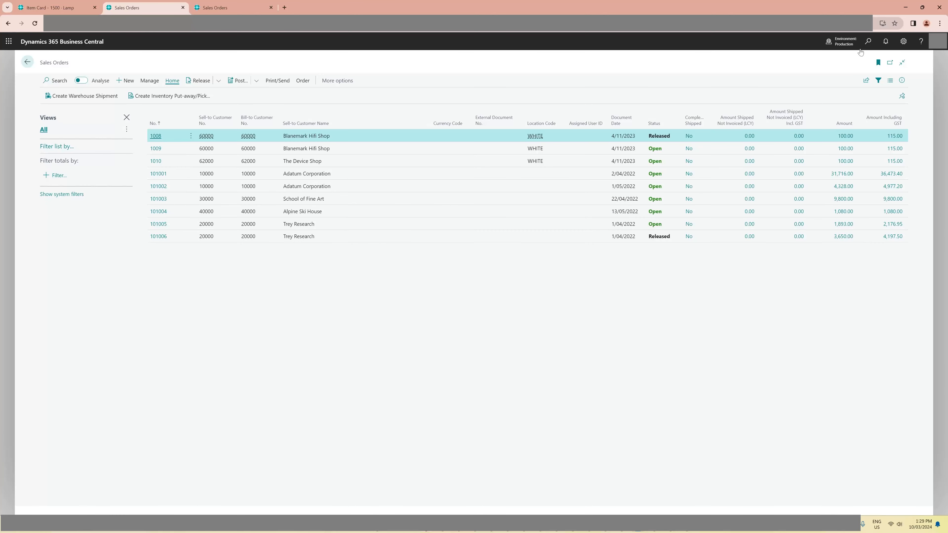
- Find the locations, open the card of the TEST location and examine its cross-docking options in the Warehouse section
left_click(868, 41)
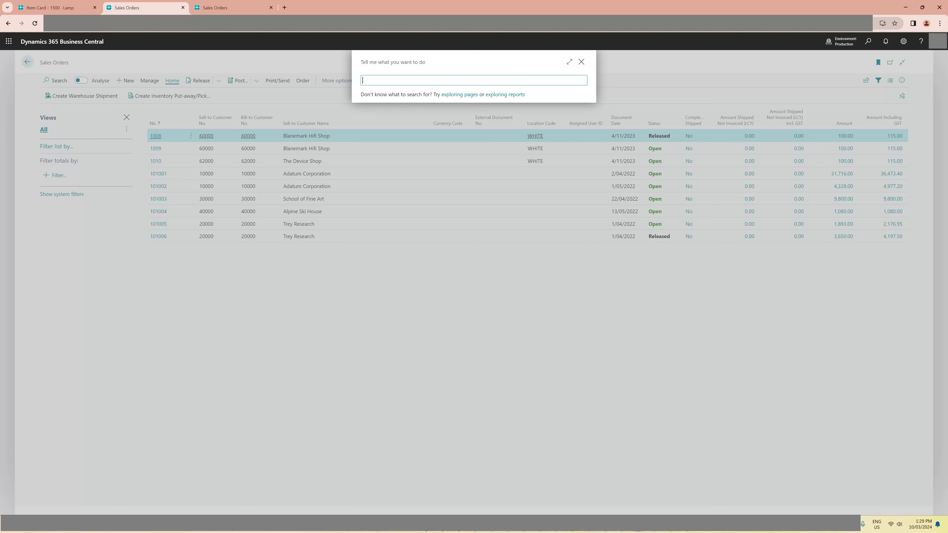
type("locatio")
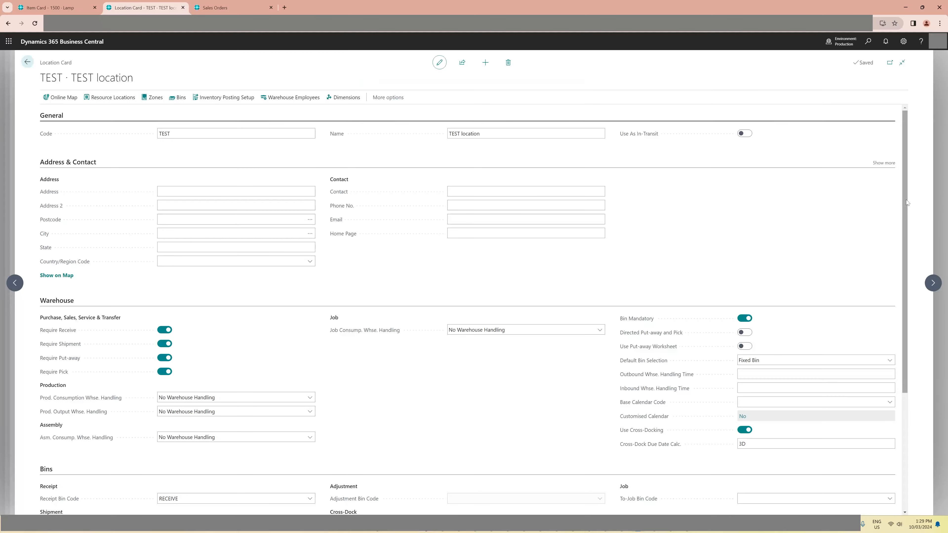
left_click_drag(906, 199, 903, 335)
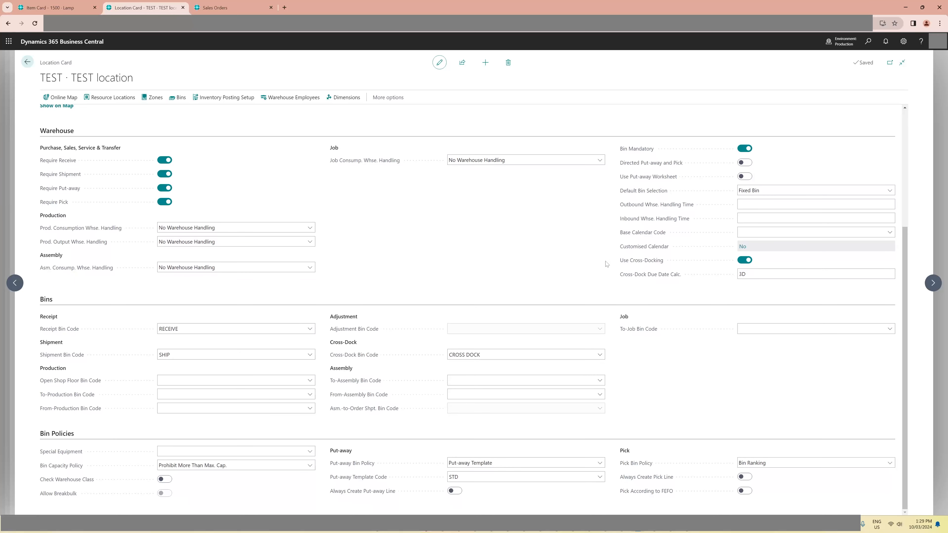
mouse_move(619, 266)
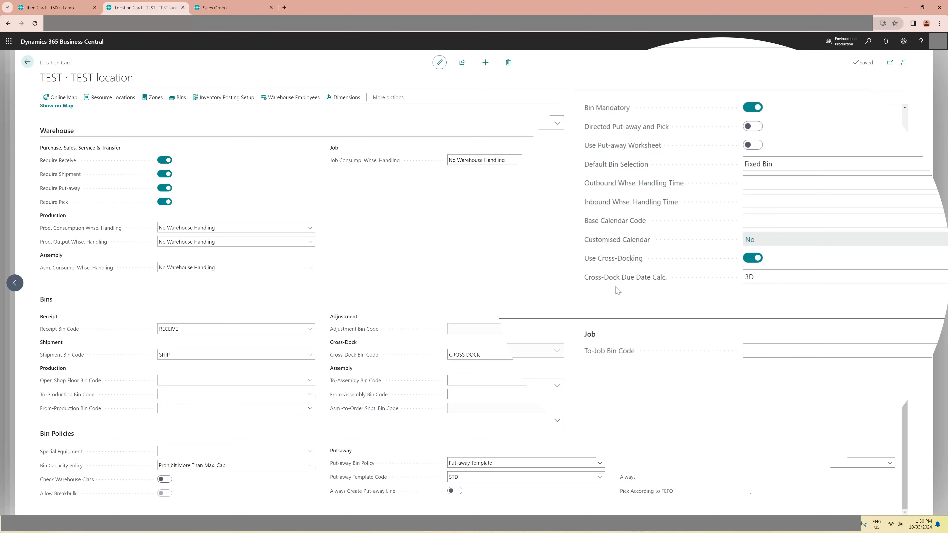
mouse_move(613, 282)
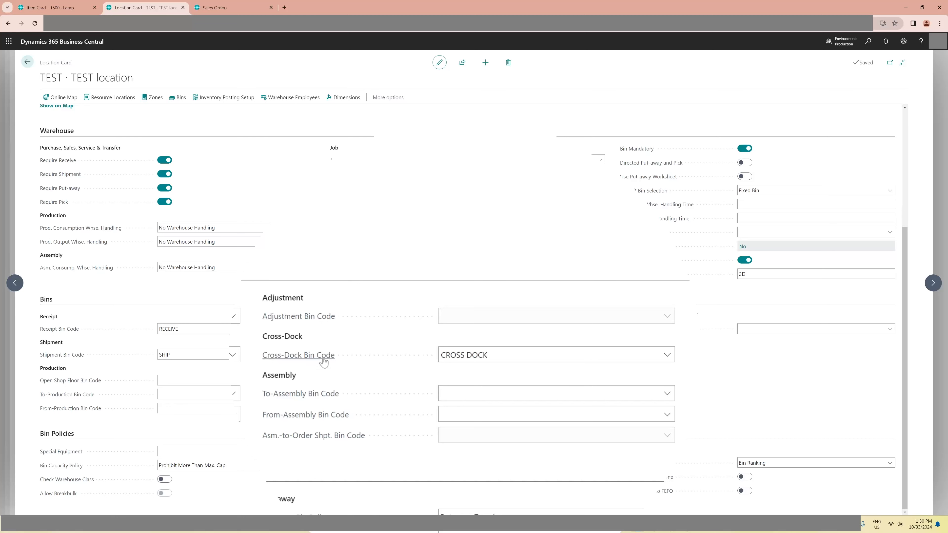
- Examine the description of the TEST location's Cross-Dock Bin Code and the bins available for it
mouse_move(324, 361)
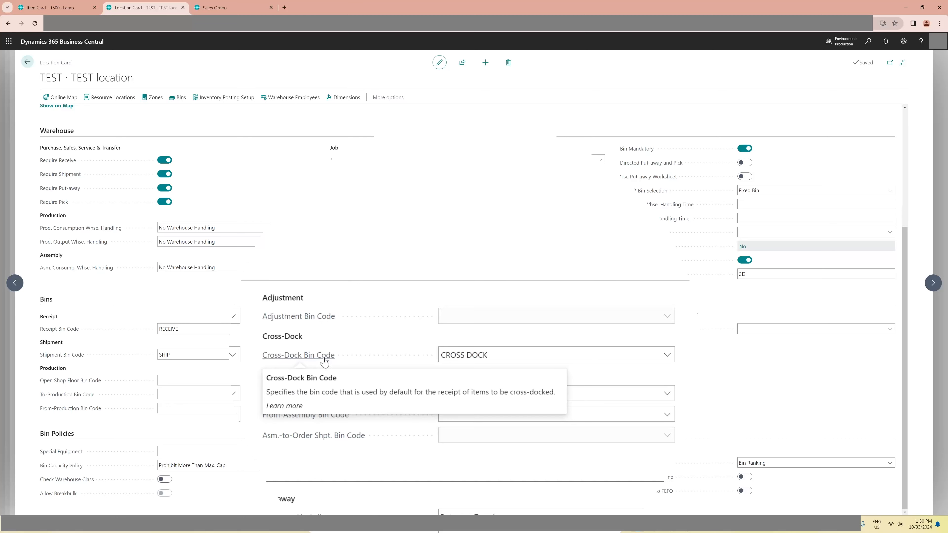
left_click(668, 355)
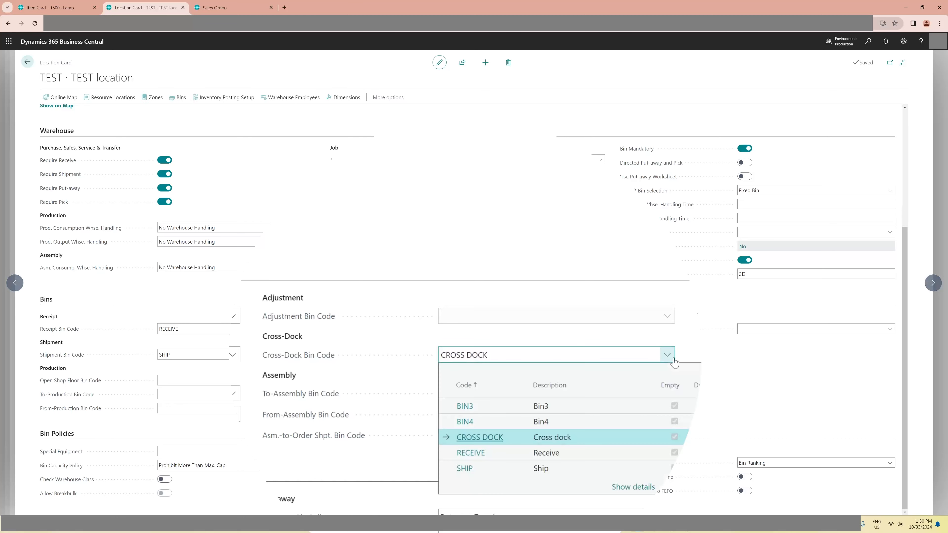
left_click(686, 348)
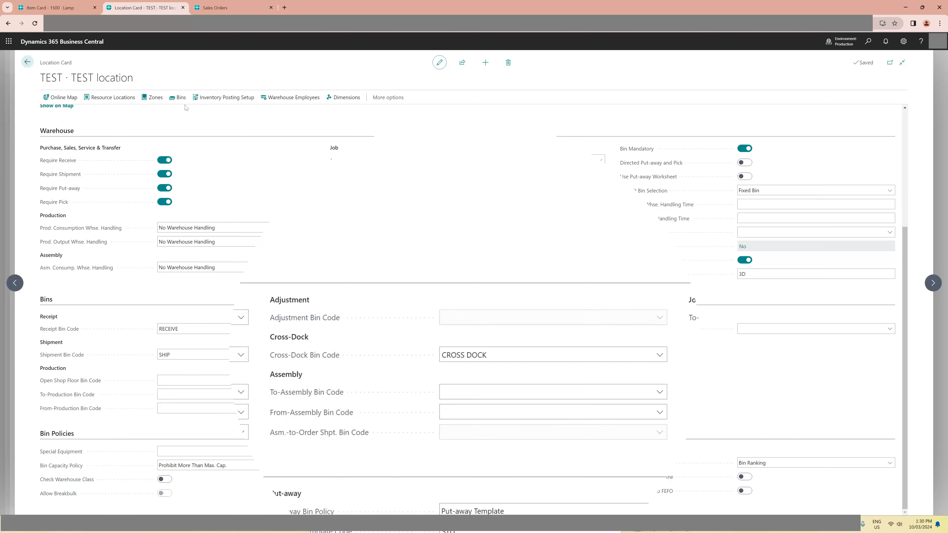
- Examine the Cross-Dock Bin setting of the CROSS DOCK bin in the TEST location's bins, and return to the sales orders
left_click(177, 97)
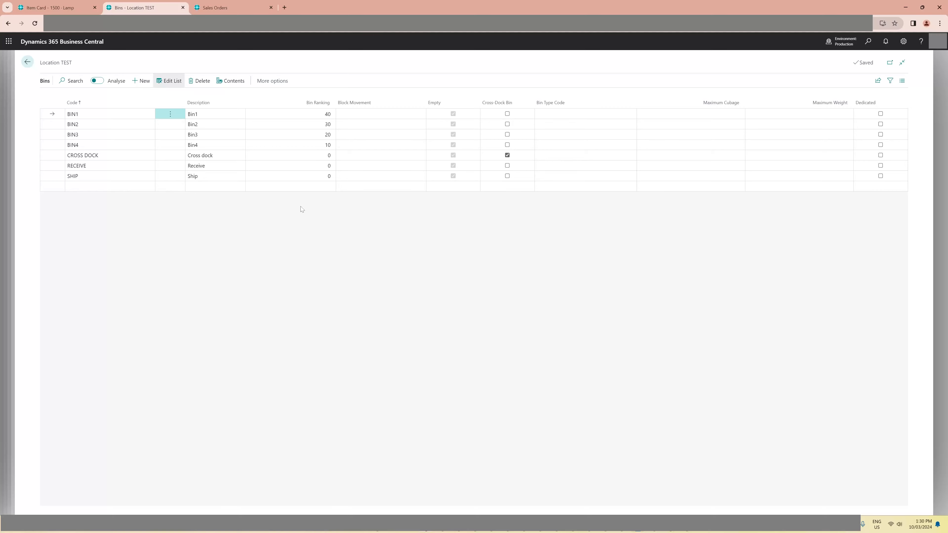
left_click(52, 157)
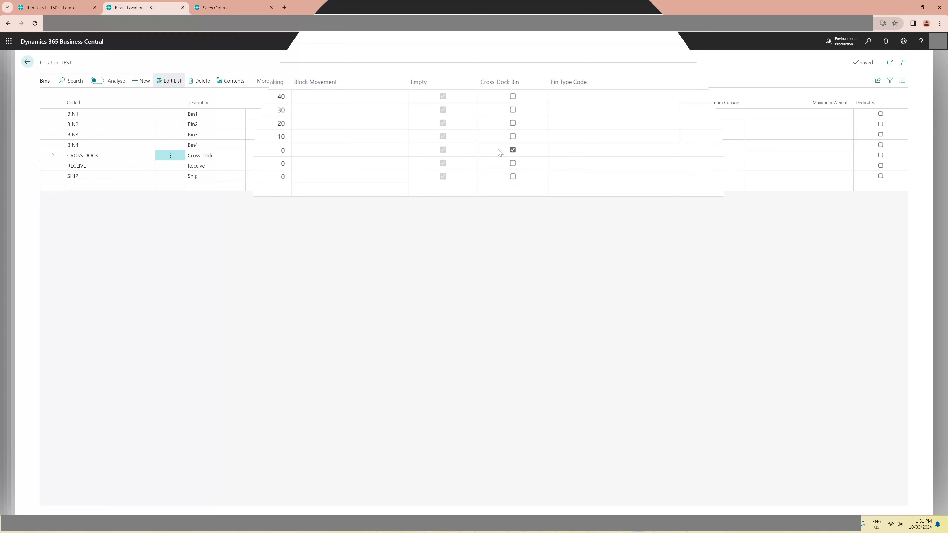
left_click(501, 113)
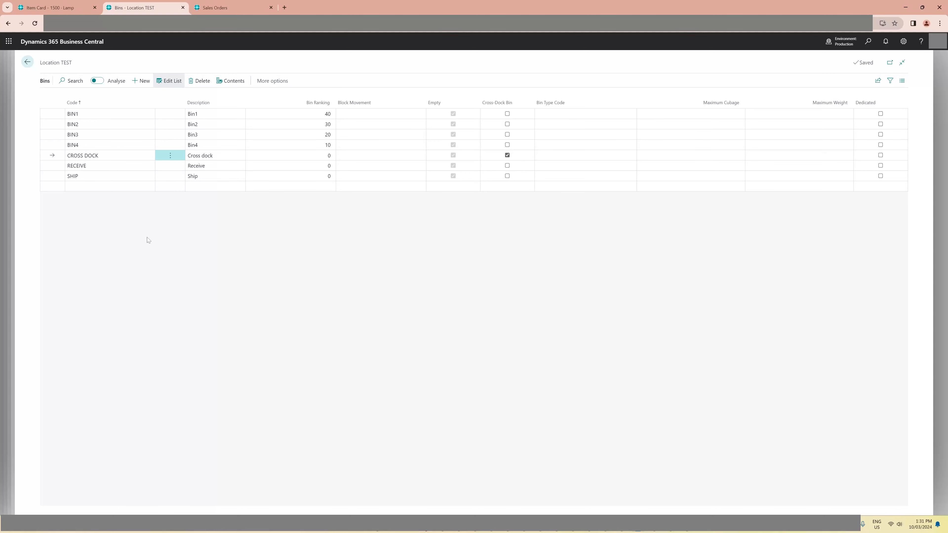
key("Escape")
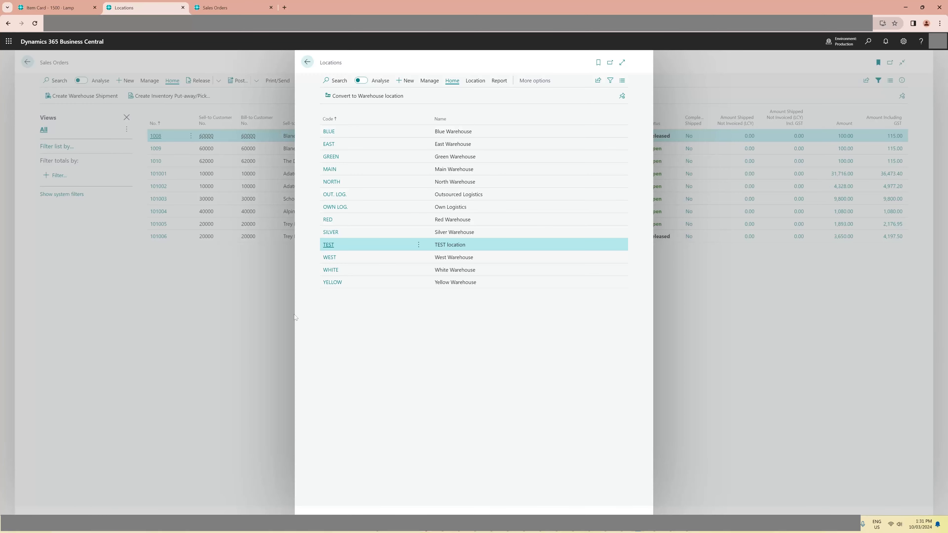
key("Escape")
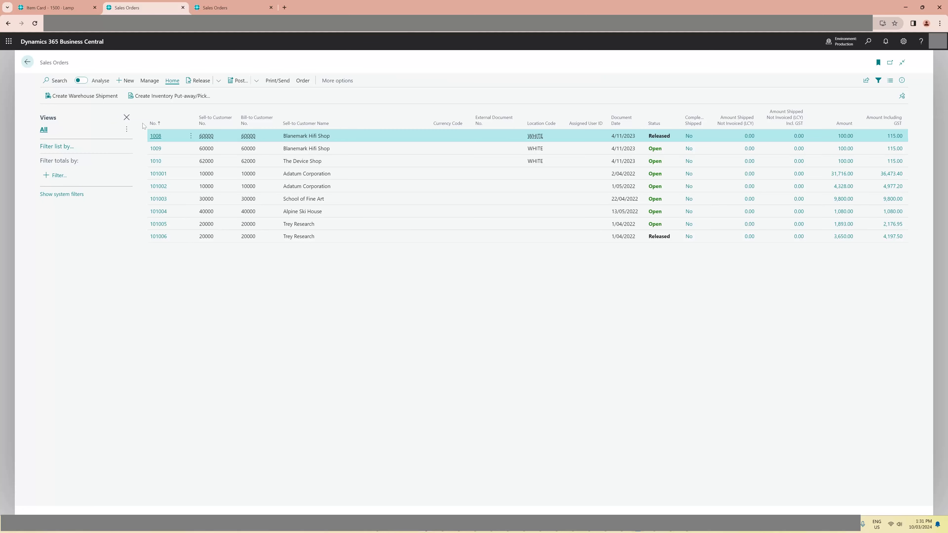
- Create a new sales order for the customer The Cannon Group PLC
left_click(129, 80)
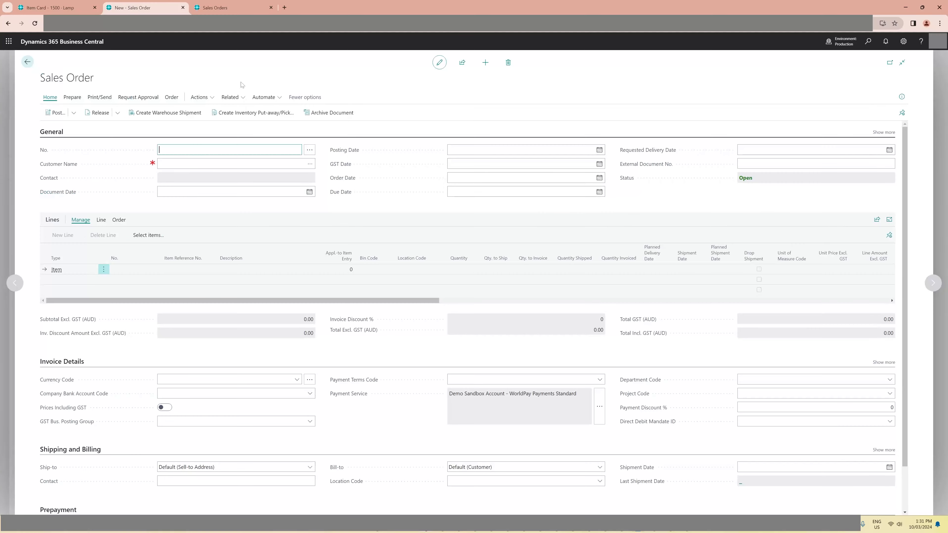
left_click(310, 164)
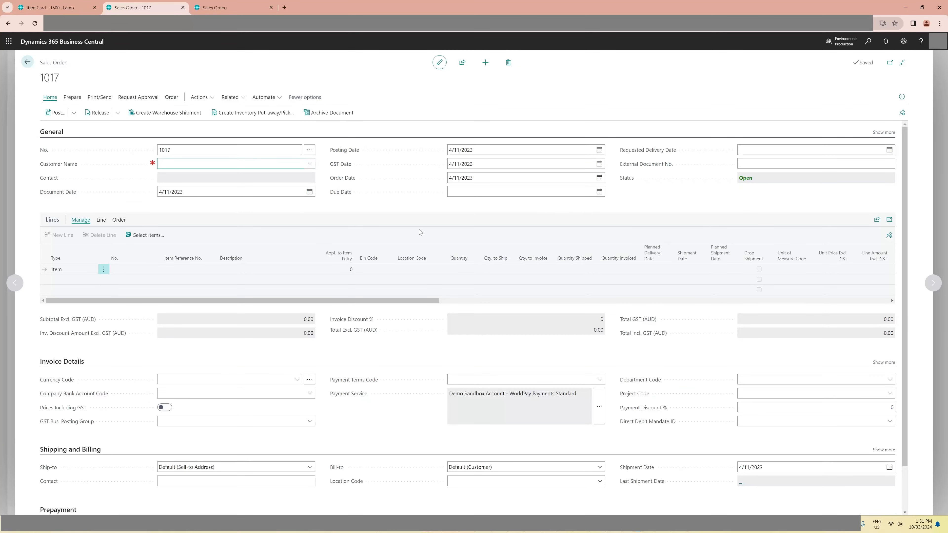
left_click(497, 233)
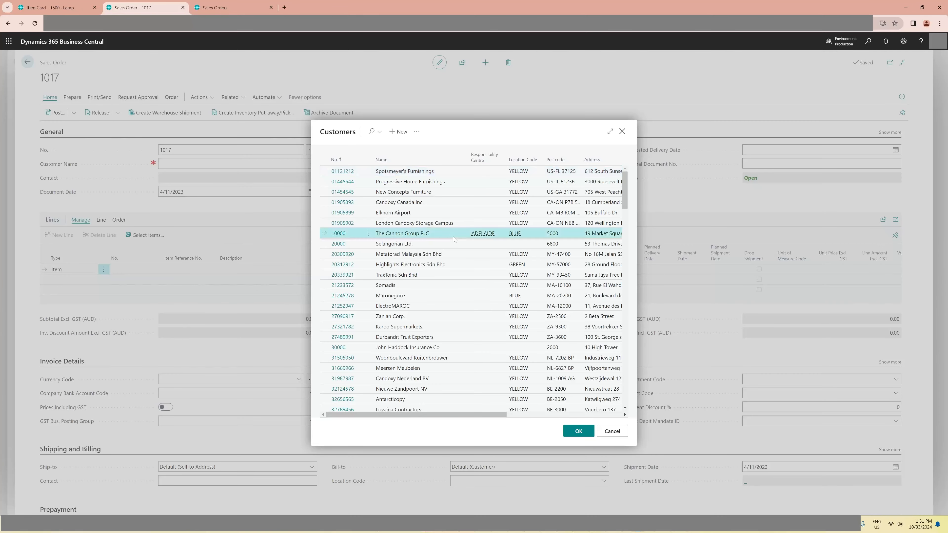
left_click(578, 432)
- Add an order line for item 1500 Lamp with location code TEST and a quantity of 8
left_click(157, 269)
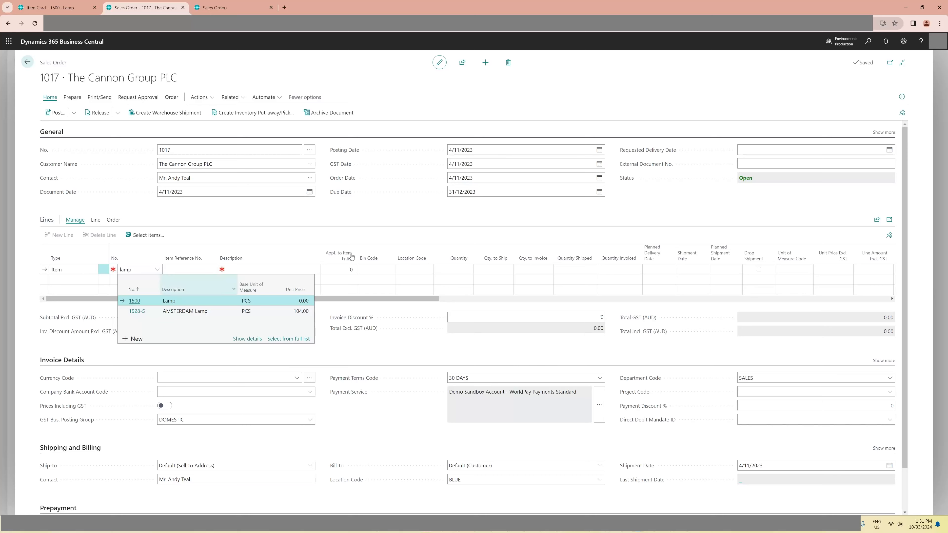
key("Return")
left_click(410, 270)
left_click(428, 270)
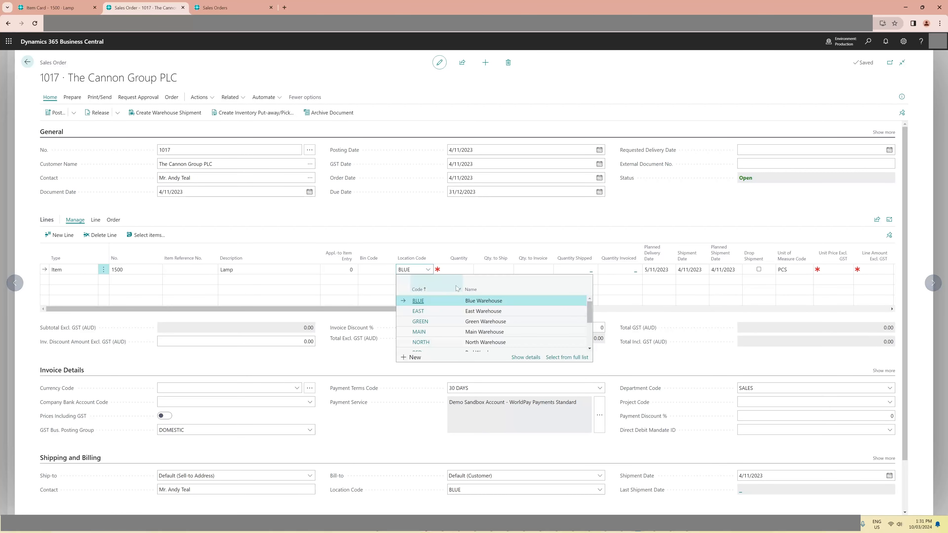
scroll(585, 320, "down", 2)
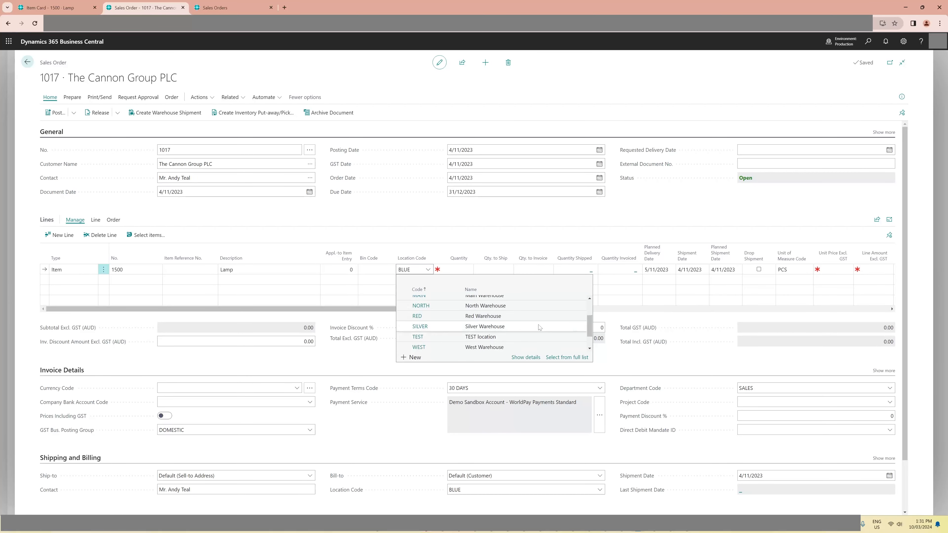
left_click(483, 338)
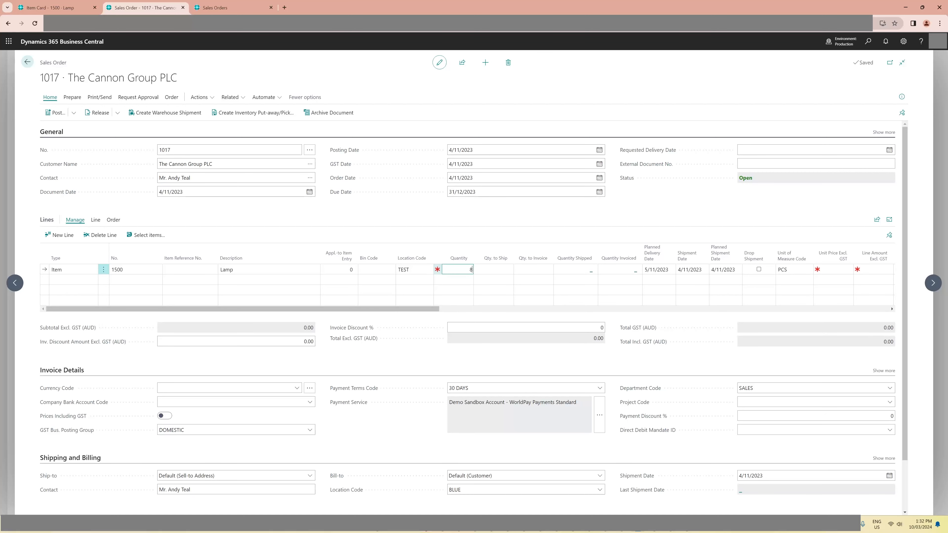
key("Tab")
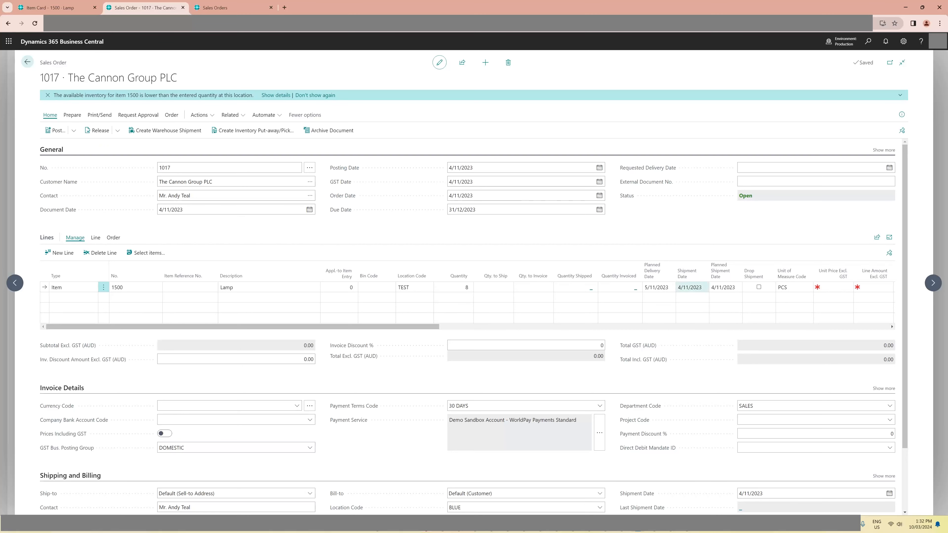
- Set the lamp line's shipment date to 6/11/2023
left_click(694, 288)
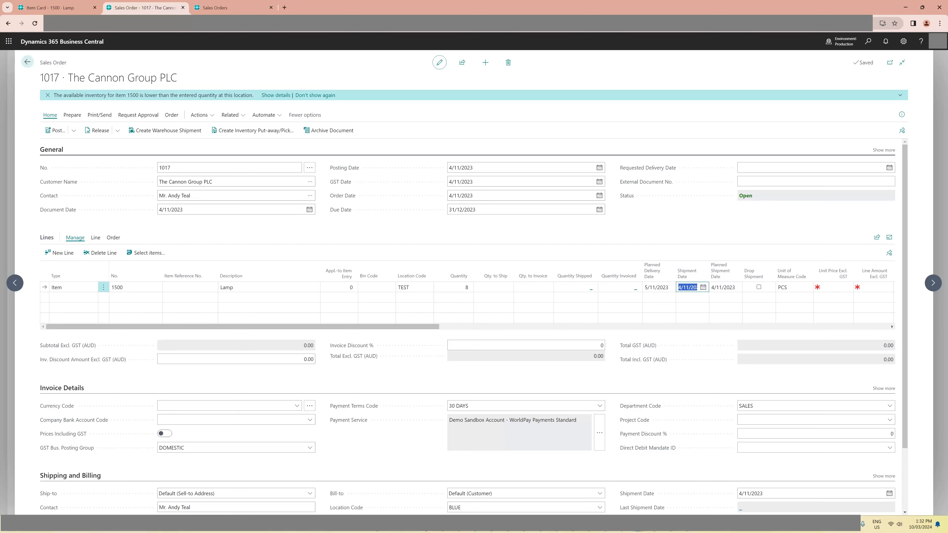
left_click(703, 288)
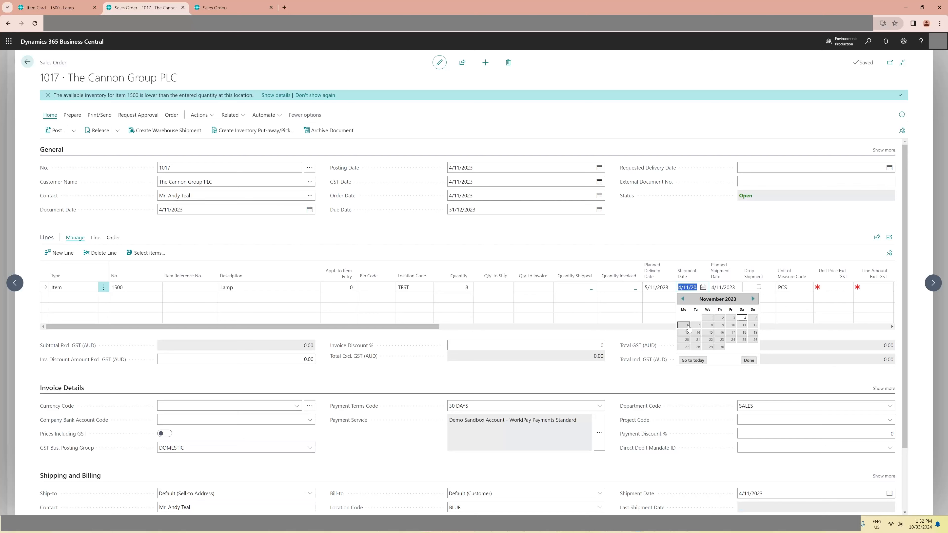
left_click(688, 326)
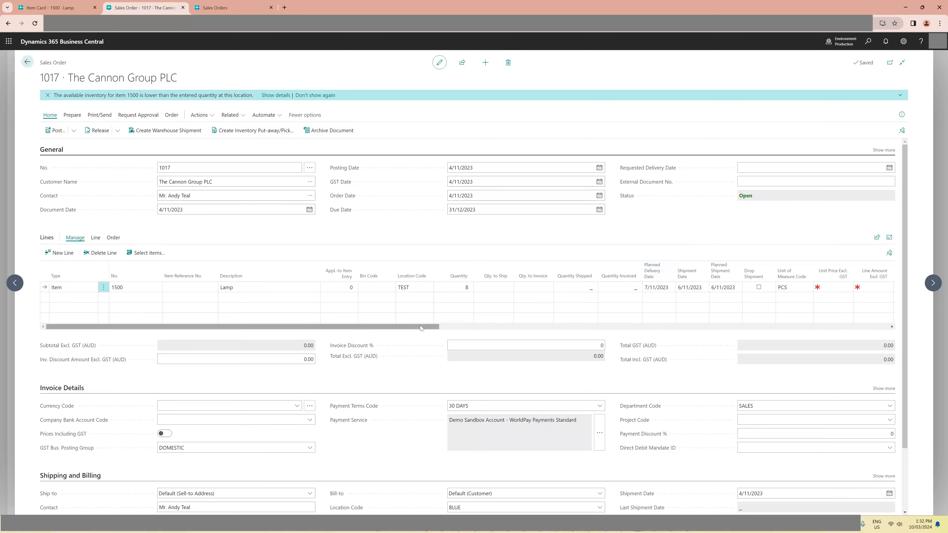
- Set the lamp line's unit price excluding GST to 200 and release the sales order
left_click_drag(420, 325, 500, 334)
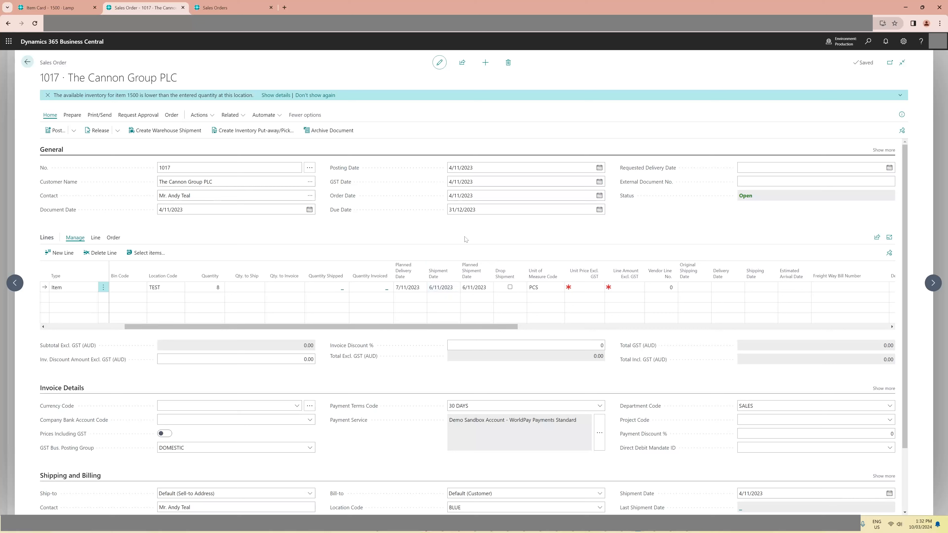
left_click(589, 288)
type("2")
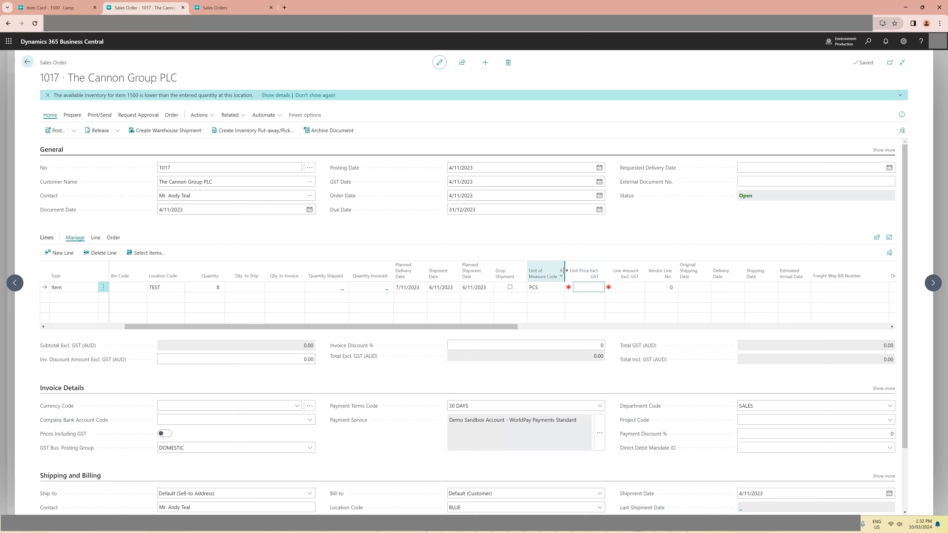
type("00")
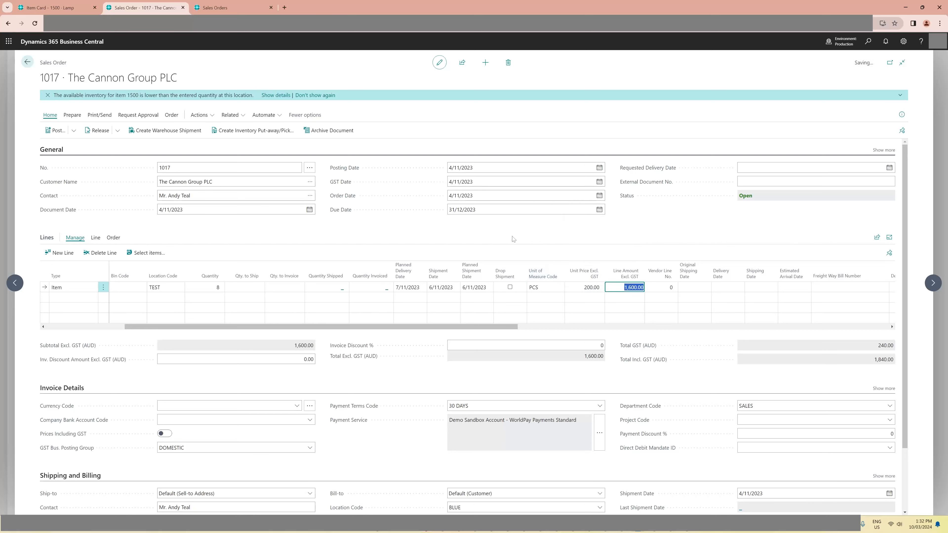
left_click_drag(482, 327, 339, 330)
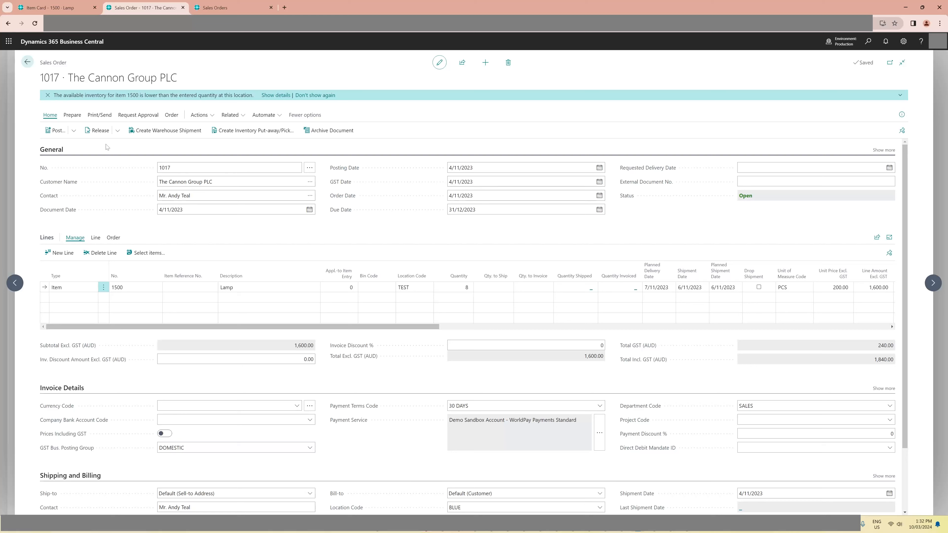
left_click(100, 130)
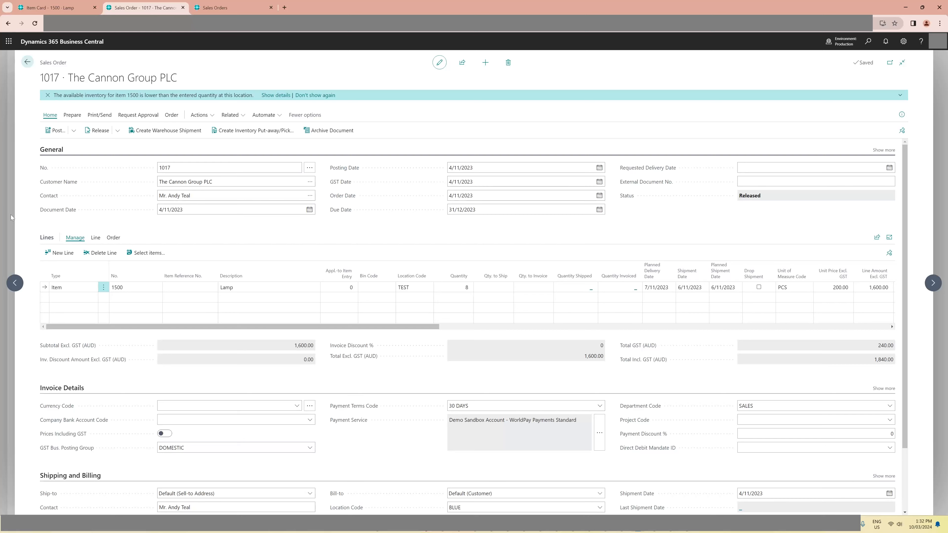
- Find the purchase orders page and start a new purchase order
left_click(224, 8)
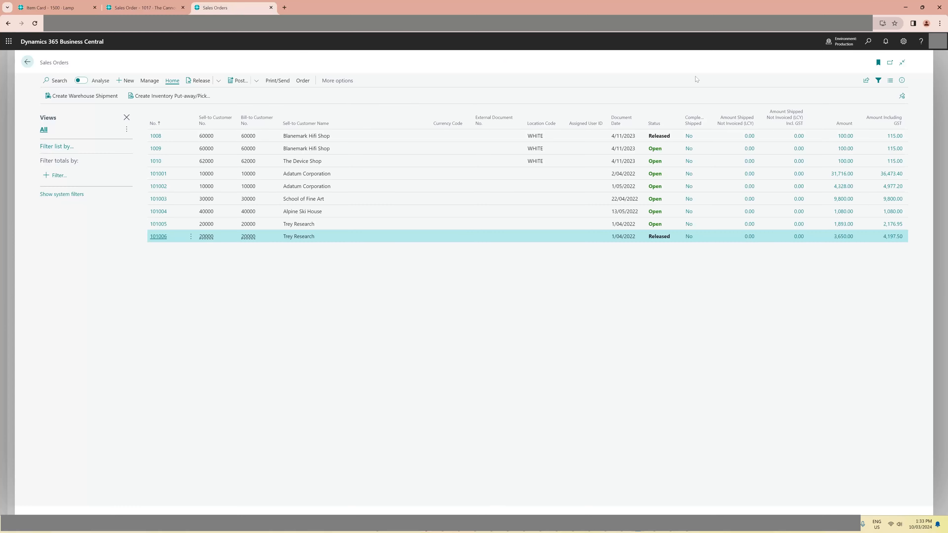
key("alt+q")
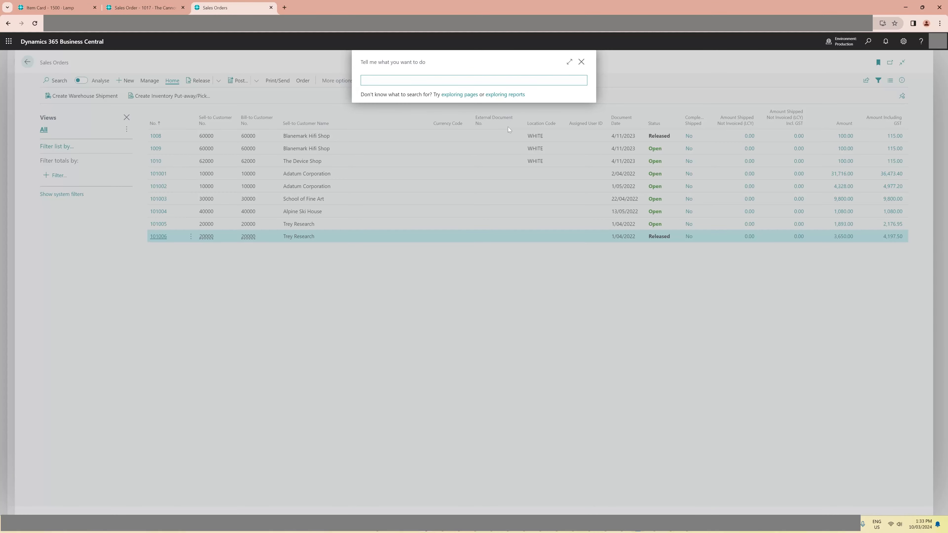
type("pur order")
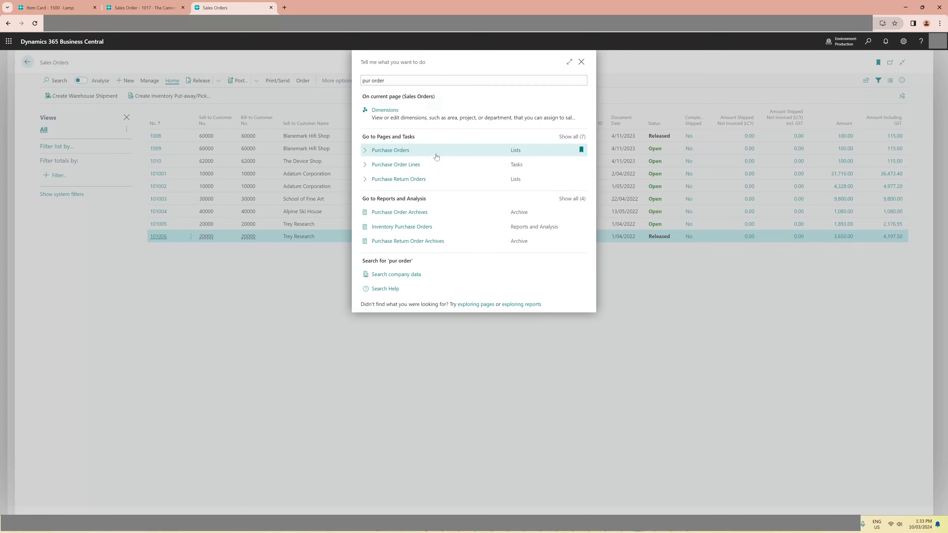
left_click(437, 154)
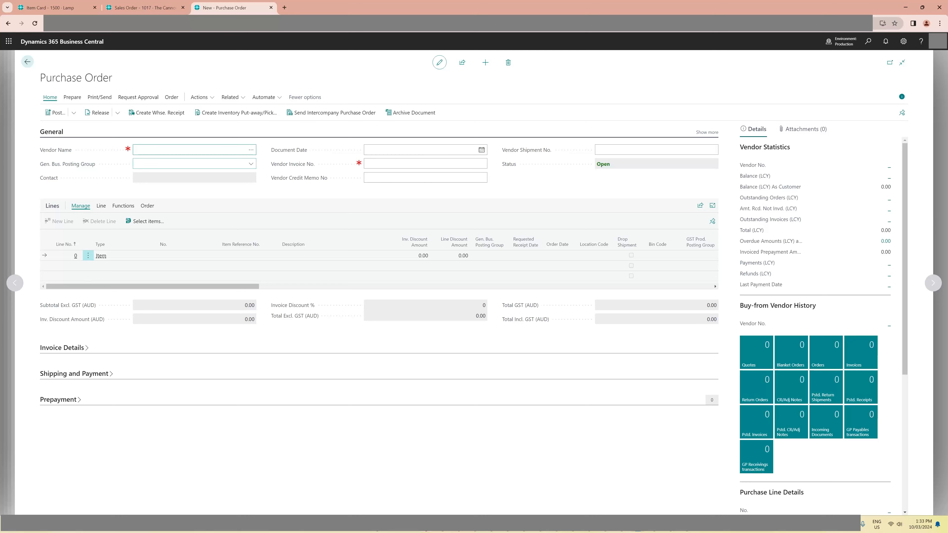
- Choose Canberra Postmaster as the purchase order's vendor and enter the vendor invoice number "Test invoice cross dock 1"
left_click(251, 165)
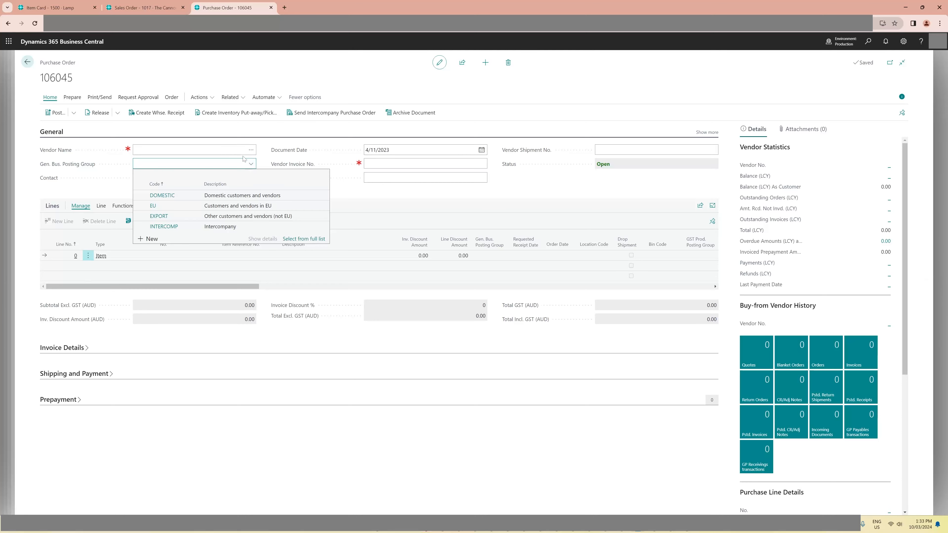
left_click(249, 151)
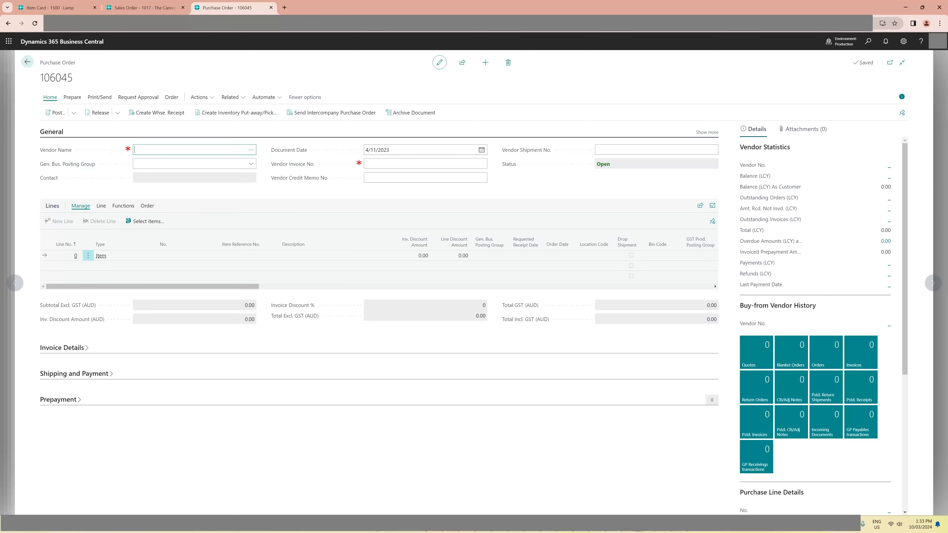
left_click(250, 150)
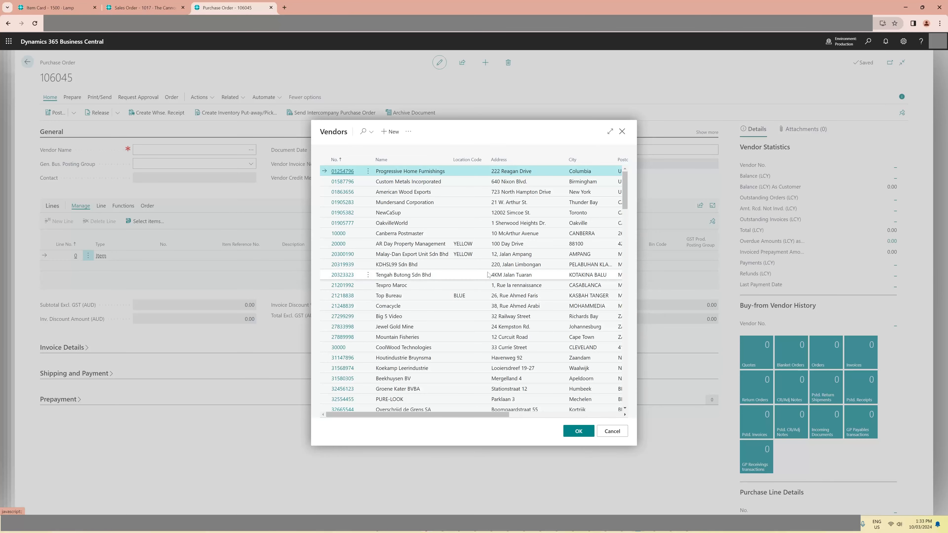
left_click(462, 234)
left_click(579, 432)
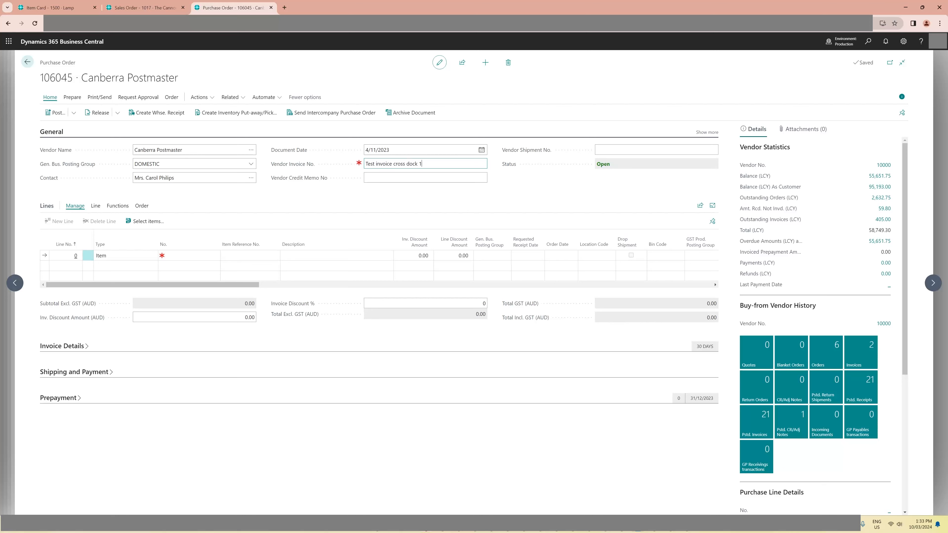
key("Tab")
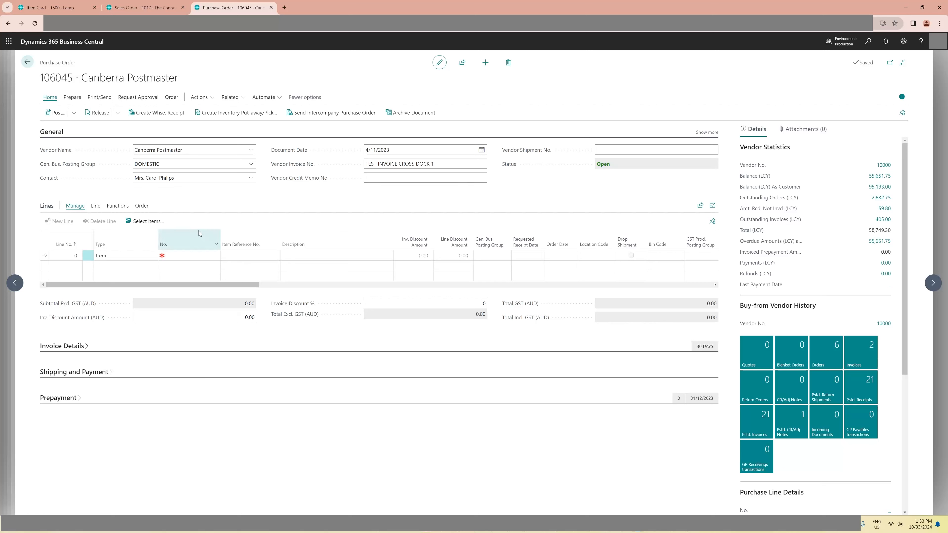
- Add a purchase line for item 1500 Lamp and try to create a warehouse receipt
left_click(189, 256)
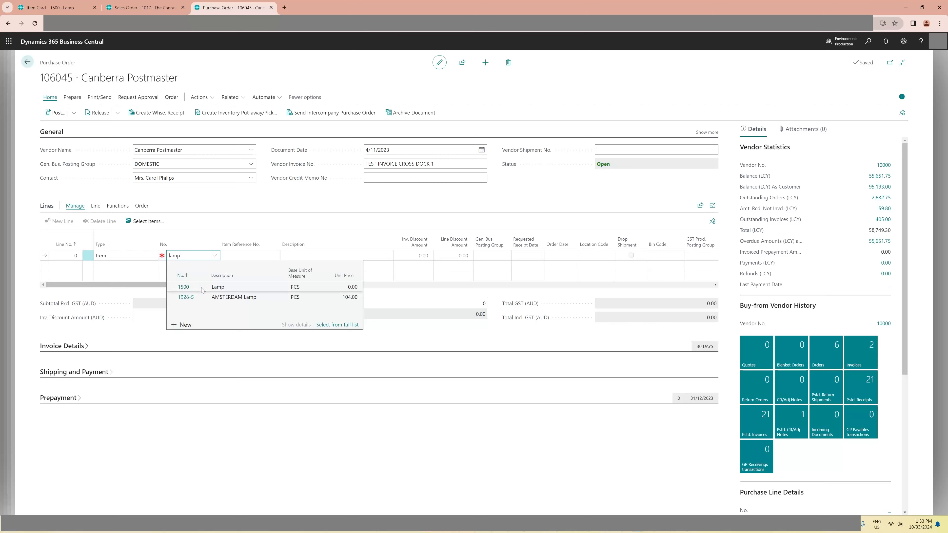
left_click(202, 288)
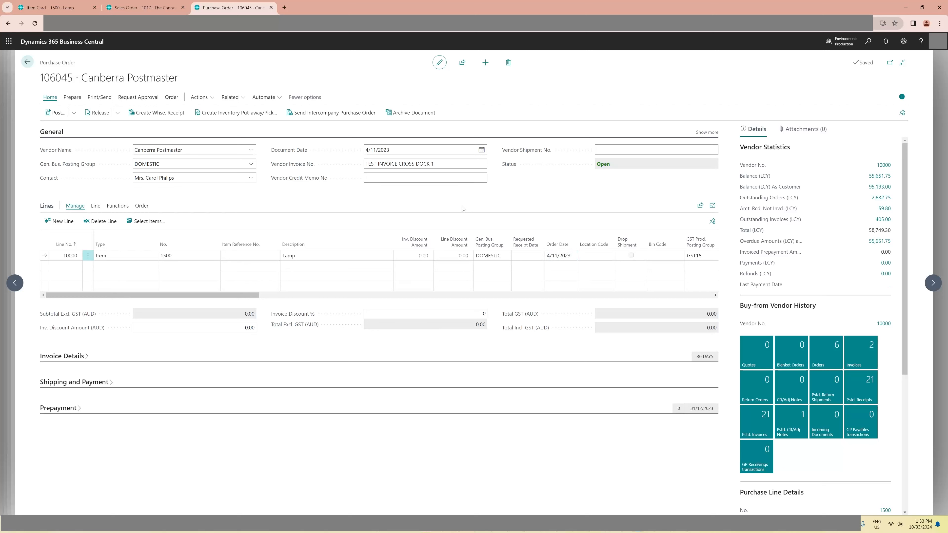
left_click(161, 113)
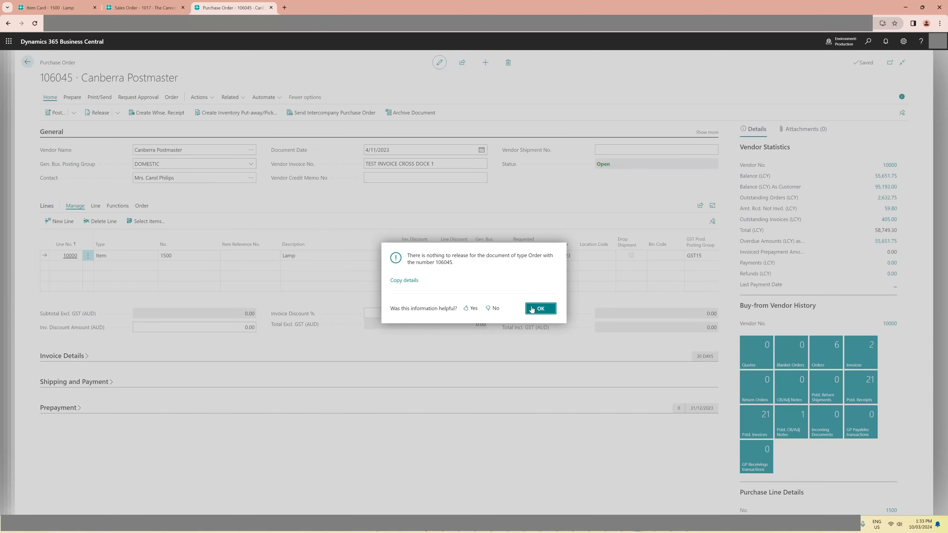
left_click(533, 309)
- Set the lamp purchase line's quantity to 10
left_click_drag(318, 310, 332, 311)
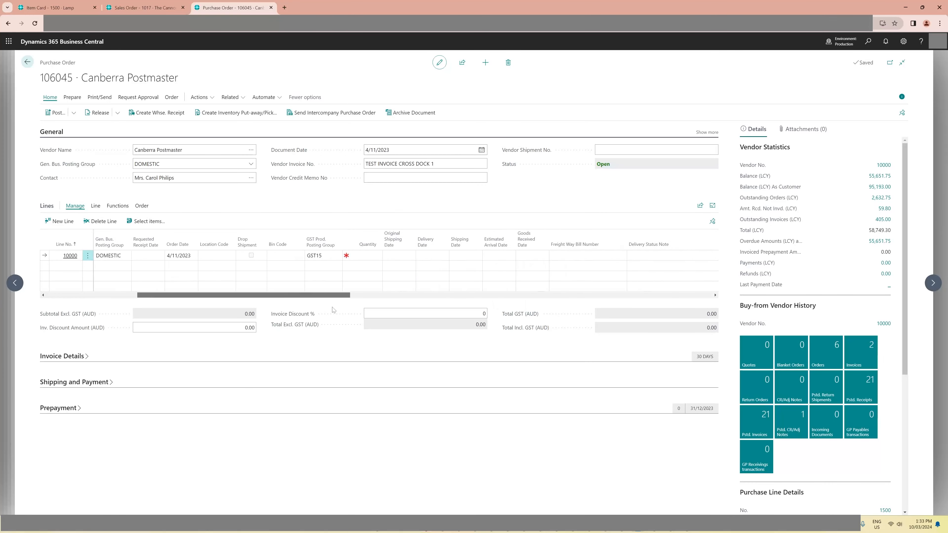
left_click(386, 266)
left_click(375, 267)
left_click(370, 256)
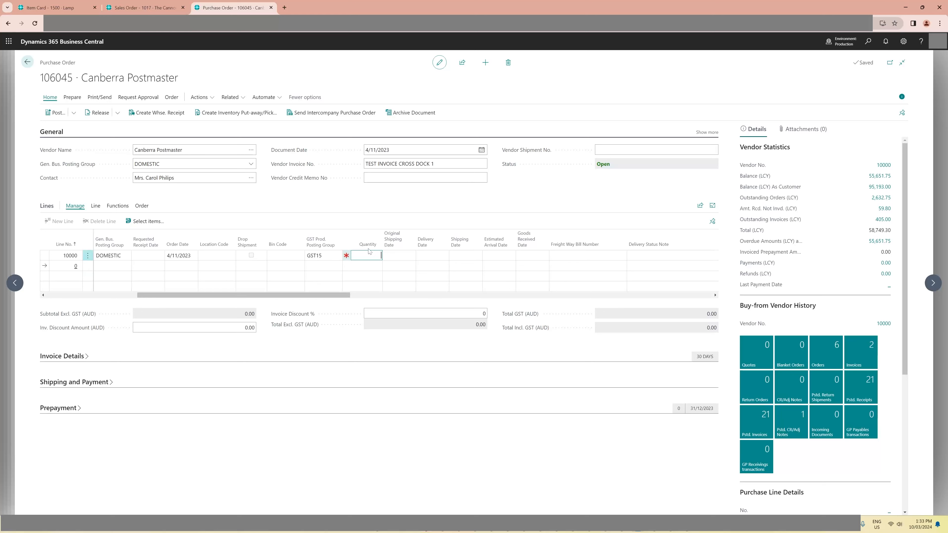
type("10")
key("Tab")
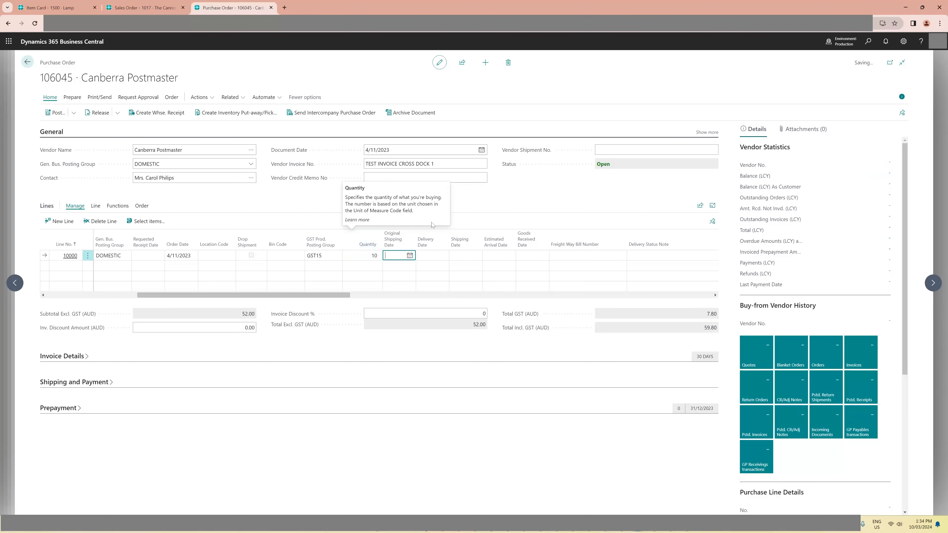
- Try to create a warehouse receipt from the purchase order for the lamps
left_click_drag(341, 295, 275, 301)
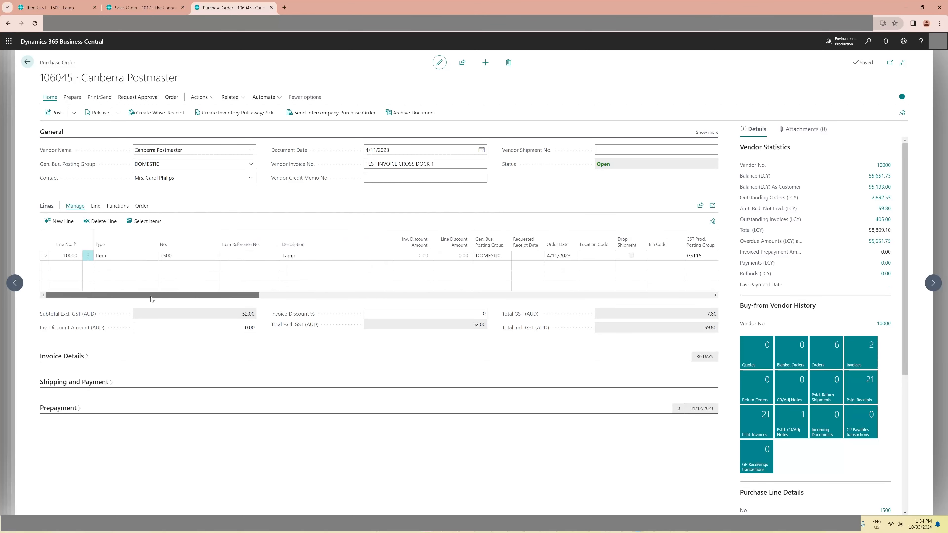
left_click(146, 114)
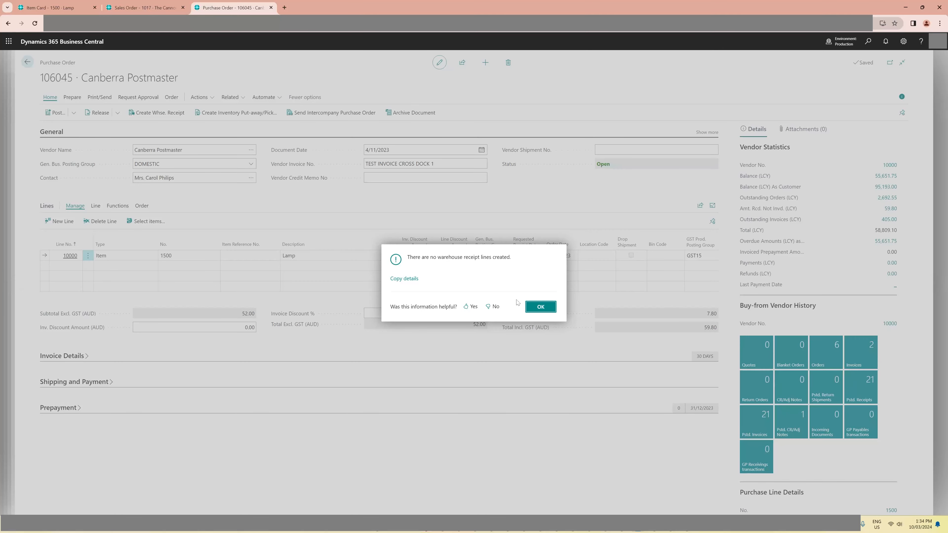
left_click(541, 307)
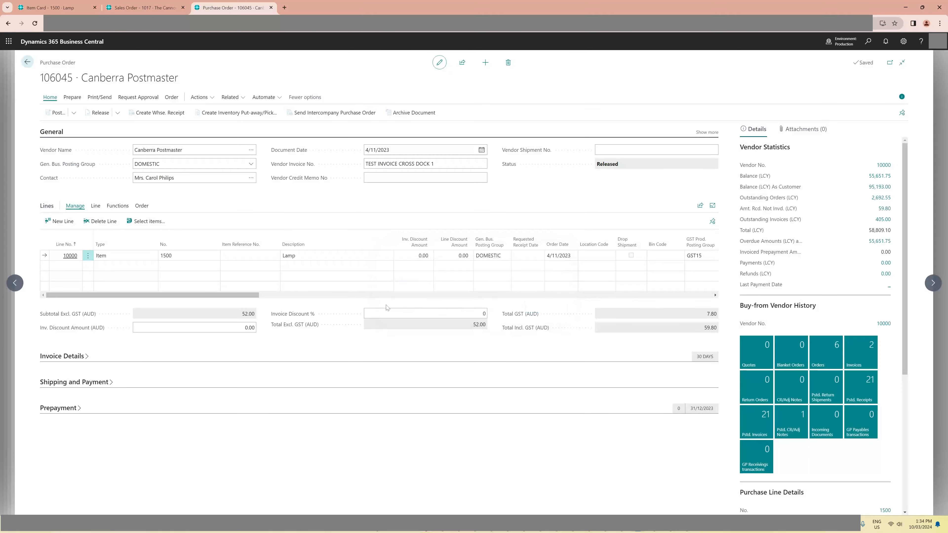
left_click_drag(253, 295, 126, 308)
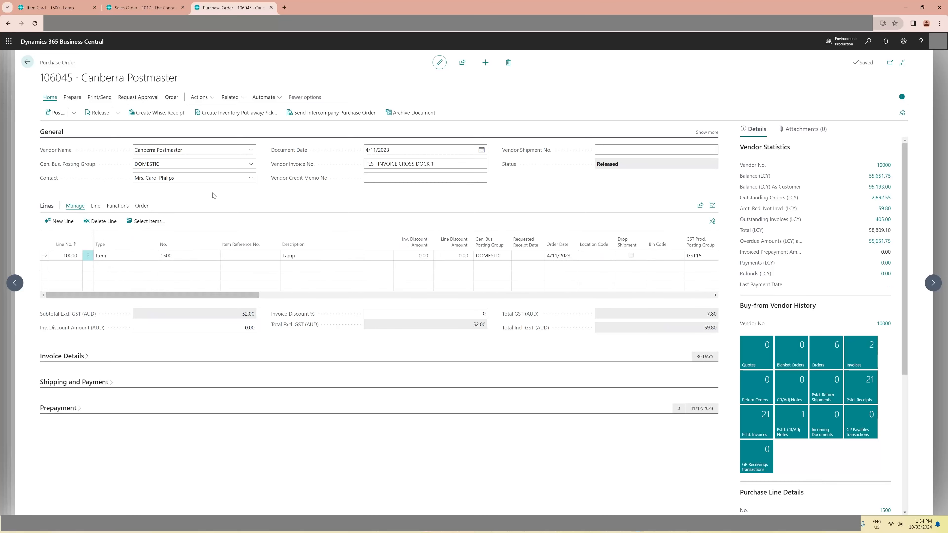
- Check the warehouse receipt lines related to the purchase order
left_click(229, 97)
mouse_move(249, 114)
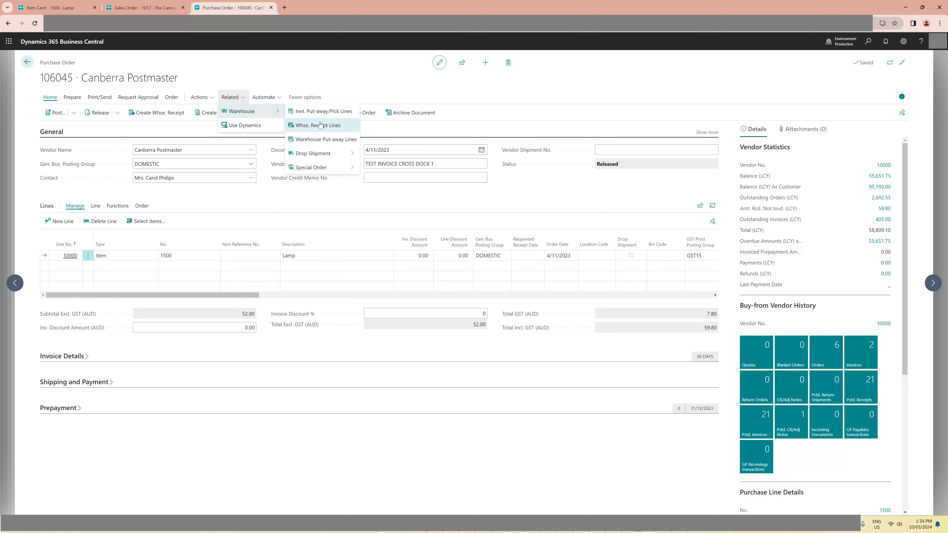
left_click(319, 125)
key("Escape")
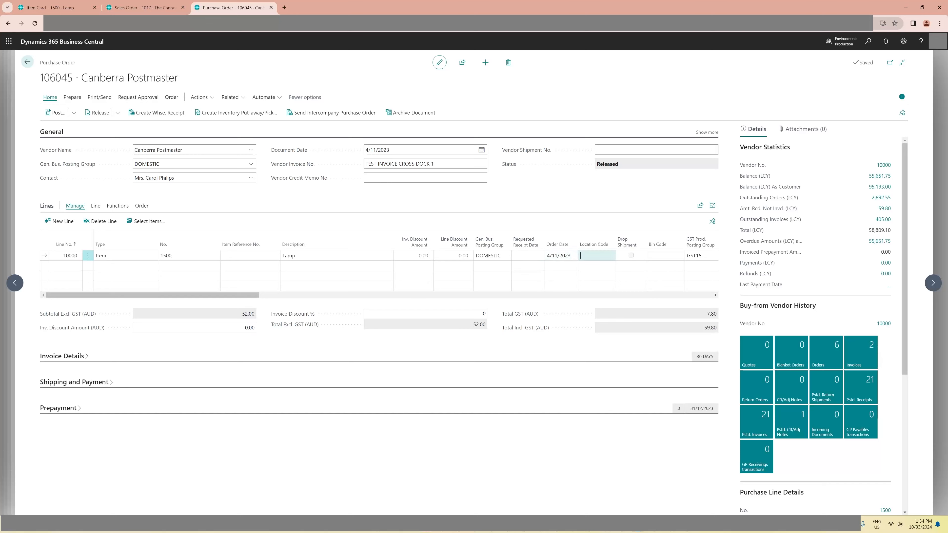
- Try to set the lamp line's location code to TEST on the released purchase order, and discard the change
left_click(611, 256)
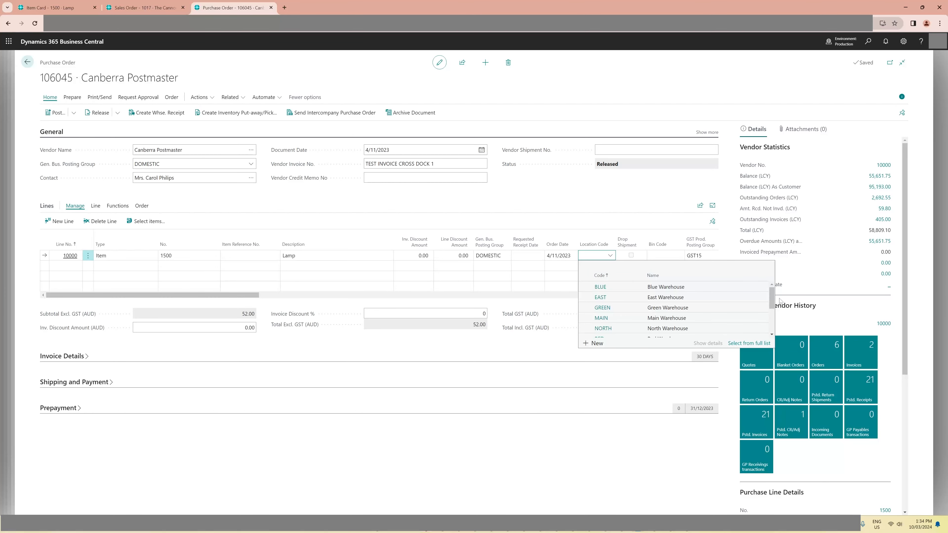
left_click_drag(772, 298, 773, 313)
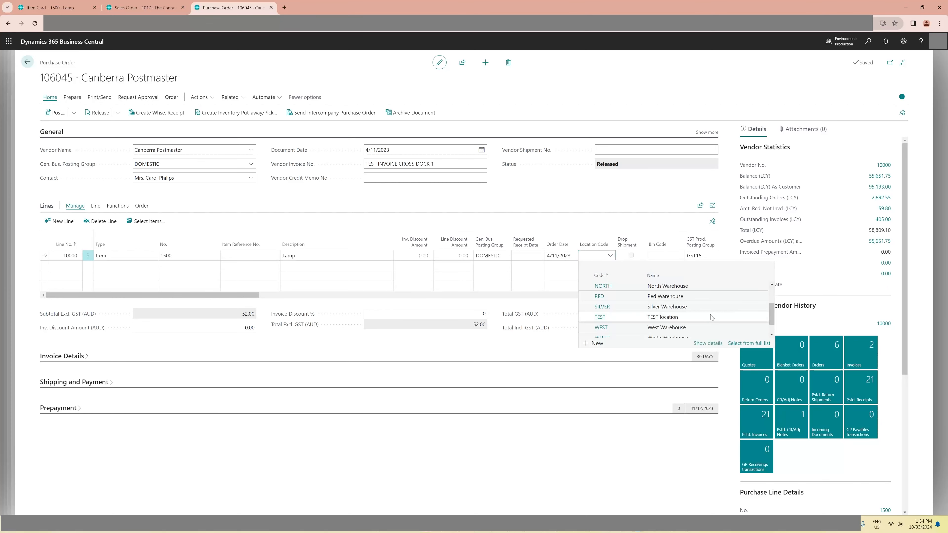
left_click(662, 320)
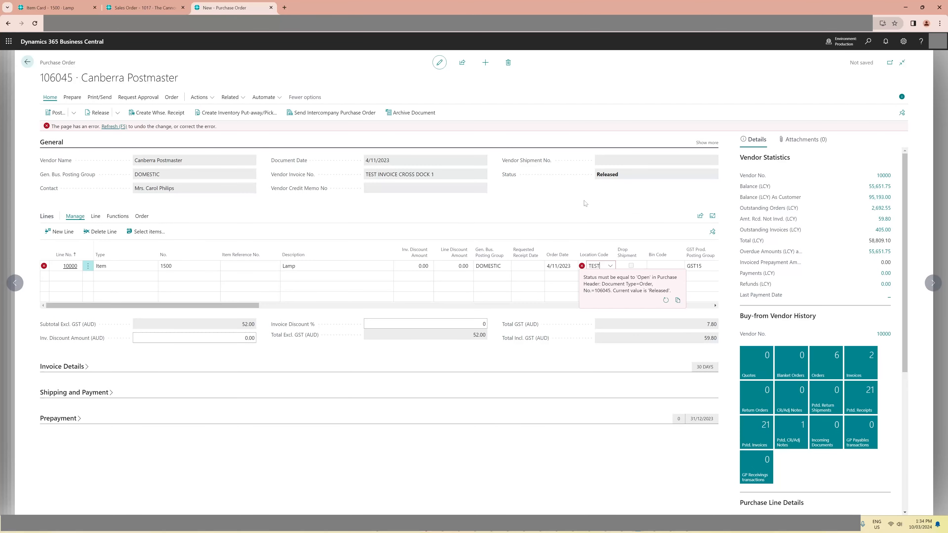
left_click(117, 127)
- Reopen the purchase order and set the lamp line's location code to TEST
left_click(118, 113)
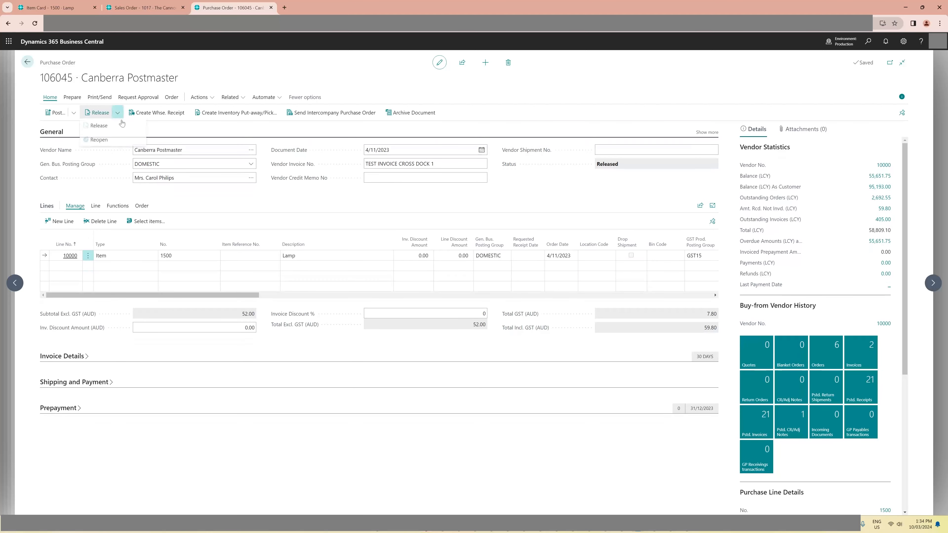
left_click(98, 139)
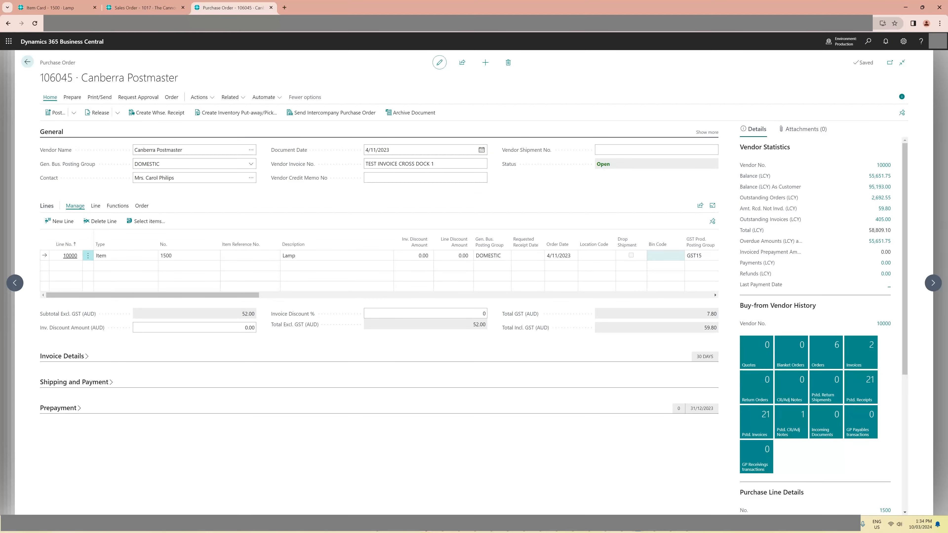
left_click(610, 256)
left_click(611, 256)
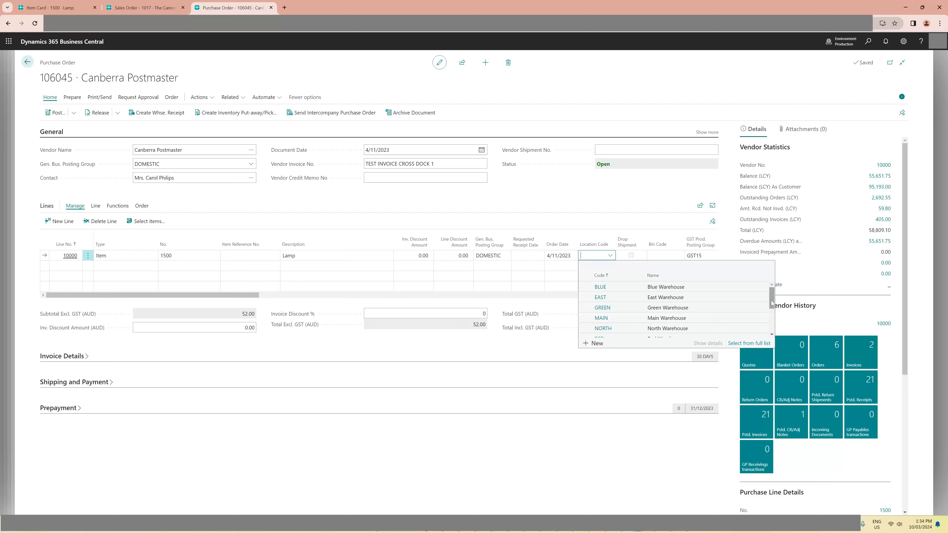
left_click_drag(771, 303, 772, 319)
left_click(623, 316)
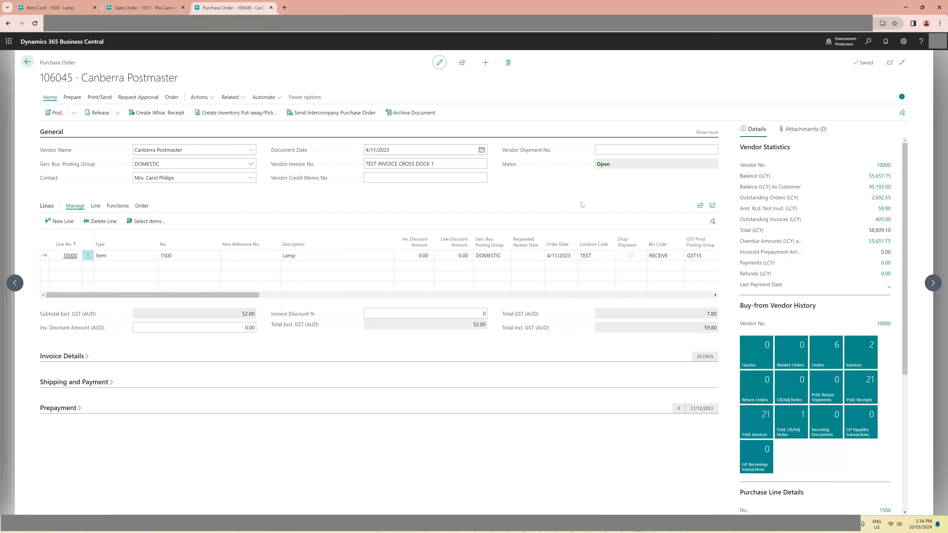
- Create a warehouse receipt from the purchase order
left_click_drag(256, 295, 337, 299)
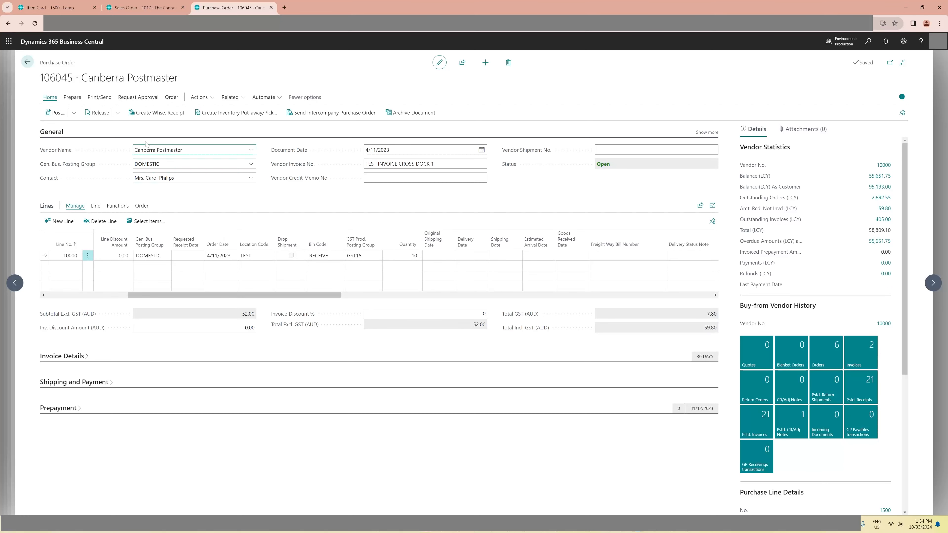
left_click(161, 113)
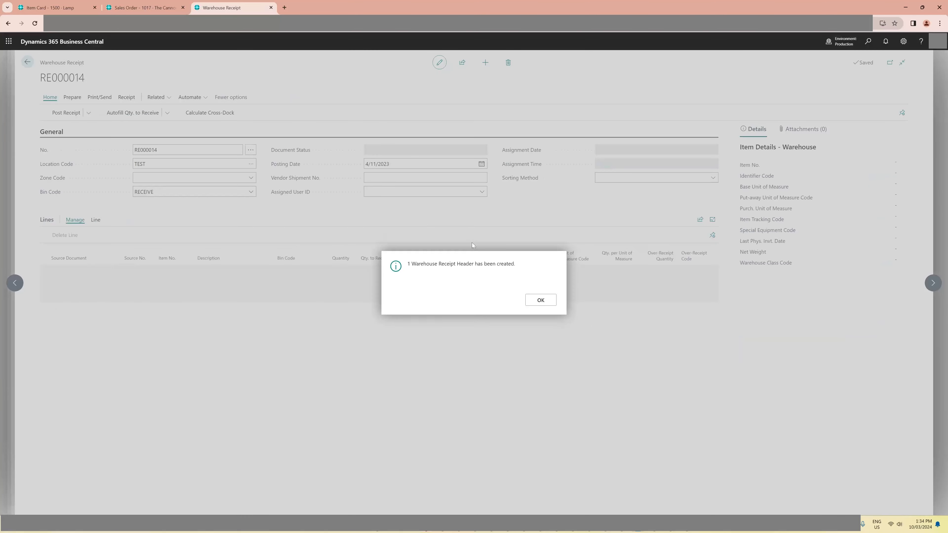
left_click(541, 300)
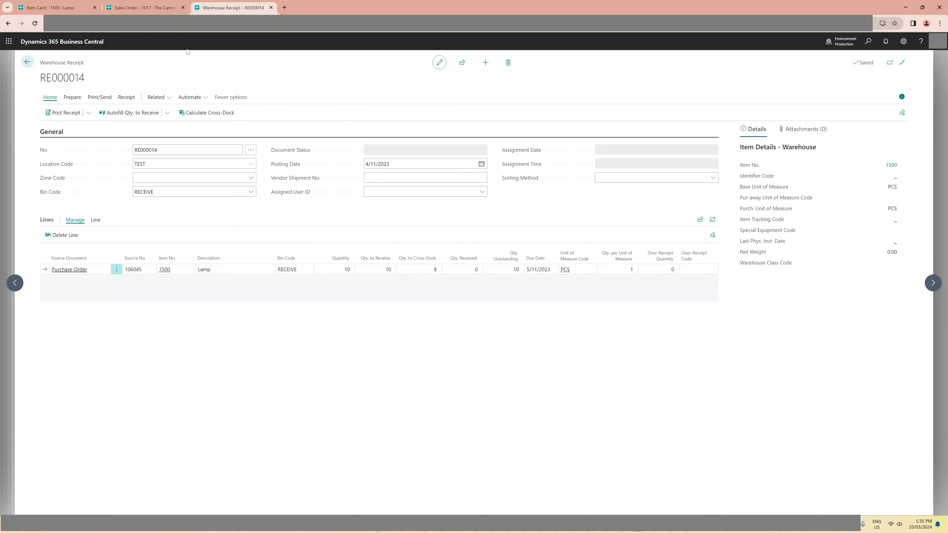
- Check the lamp sales order and review the cross-dock opportunities behind the receipt line's quantity to cross-dock
left_click(154, 8)
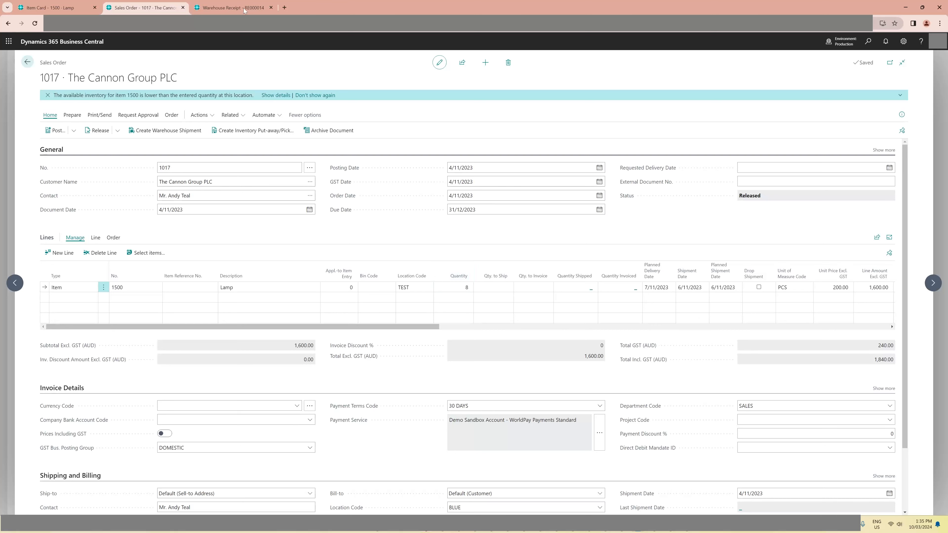
key("ctrl+Tab")
left_click(431, 269)
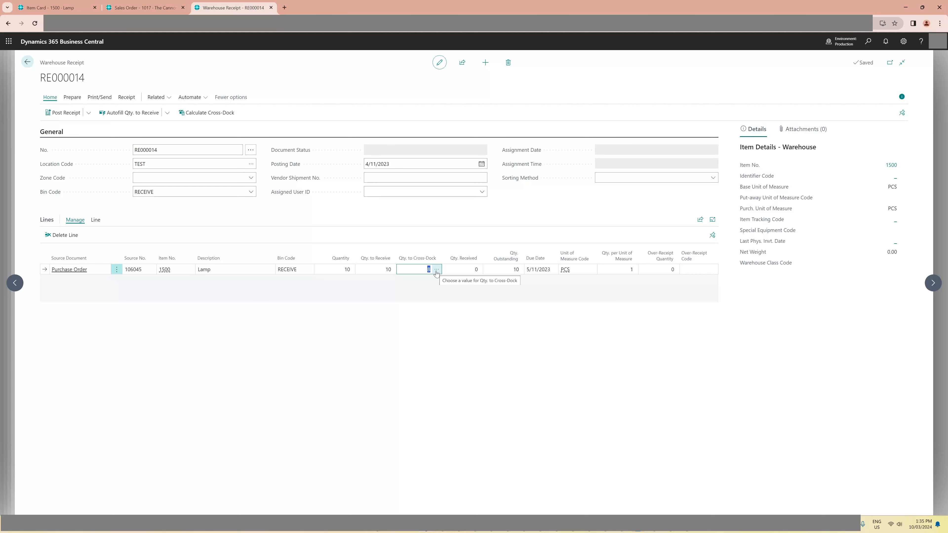
left_click(436, 270)
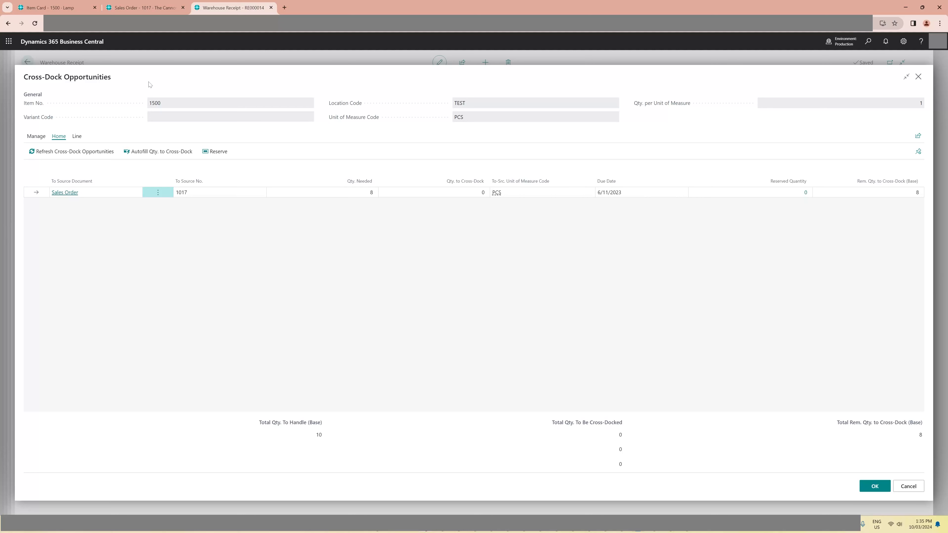
mouse_move(145, 11)
left_click(905, 485)
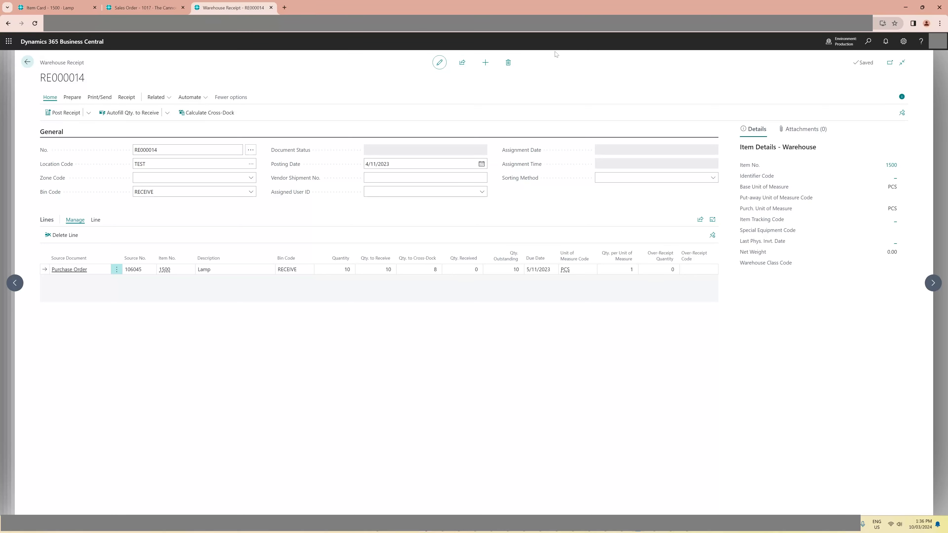
- Open the TEST location card and examine its cross-docking and bin settings
left_click(868, 41)
type("location")
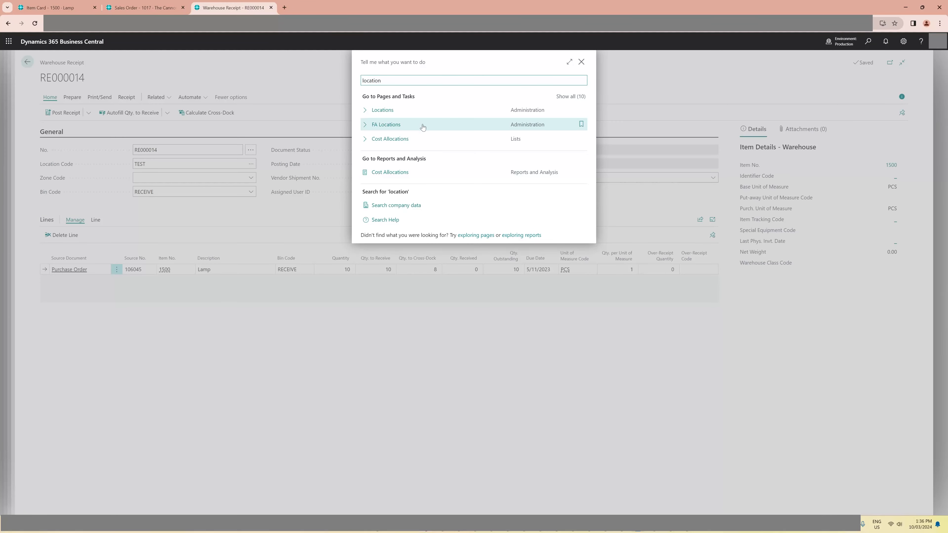
left_click(417, 110)
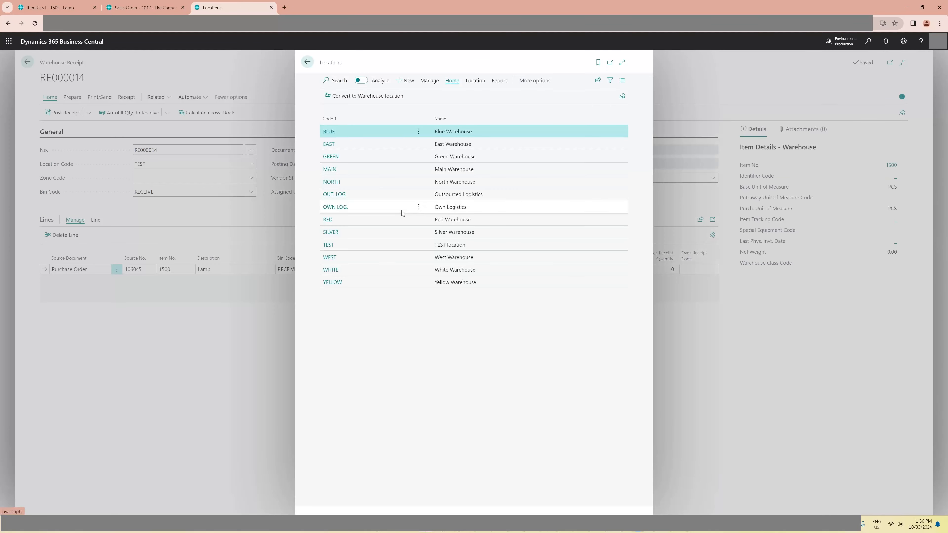
left_click(360, 244)
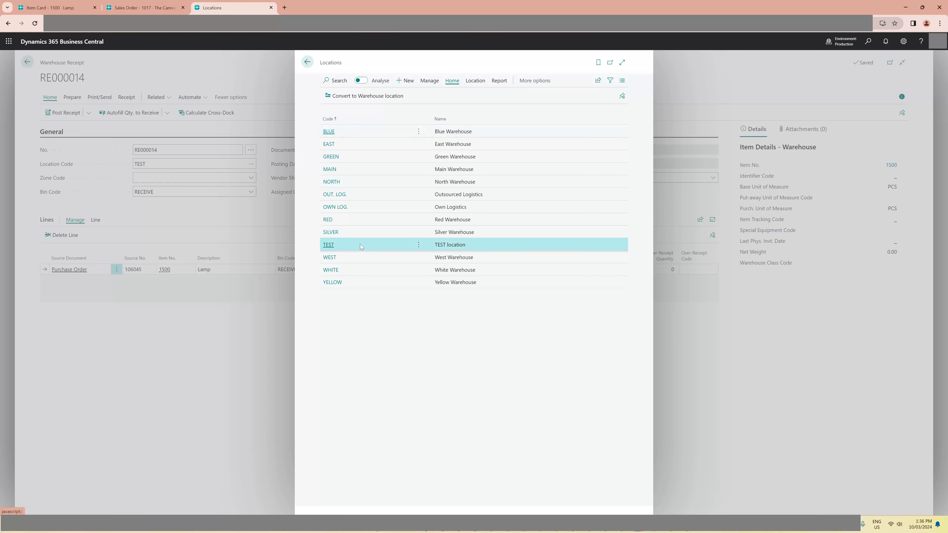
left_click(331, 248)
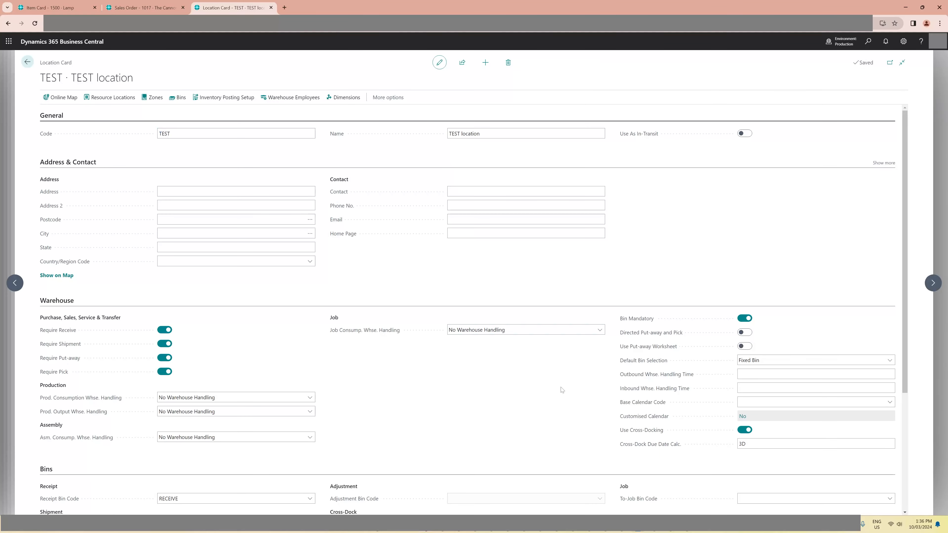
scroll(909, 327, "down", 1)
scroll(910, 327, "down", 3)
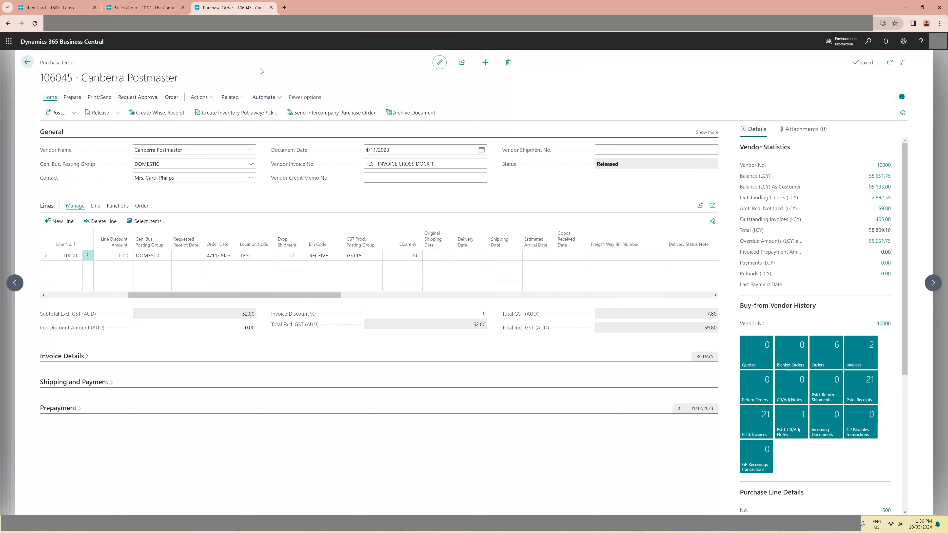
- Try to set the lamp line's shipment date to 13/11/2023 on the released sales order, and discard the change
left_click(145, 8)
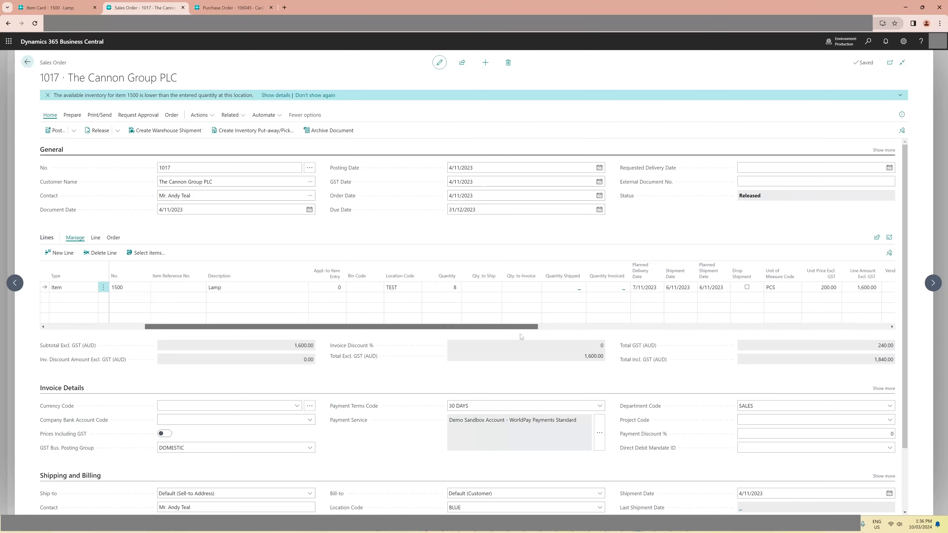
scroll(522, 336, "right", 5)
left_click(407, 289)
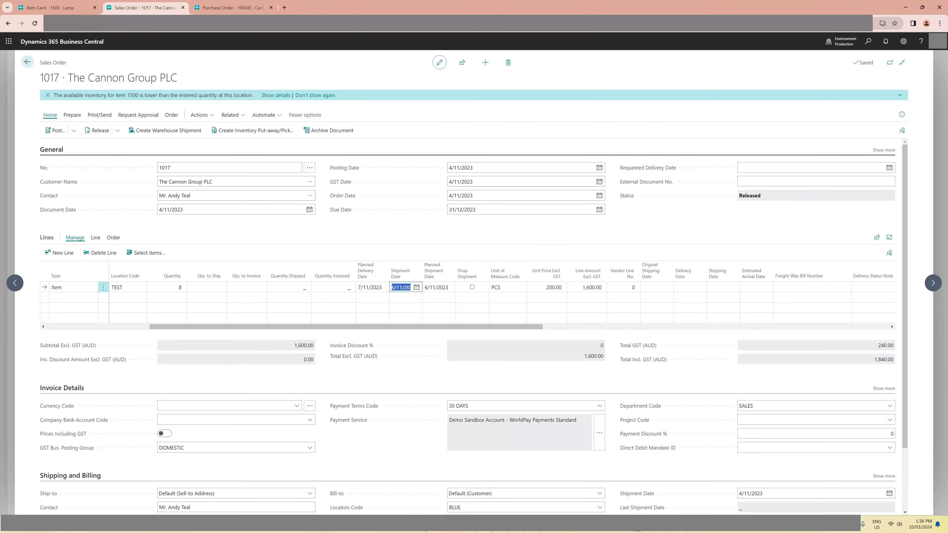
left_click(416, 289)
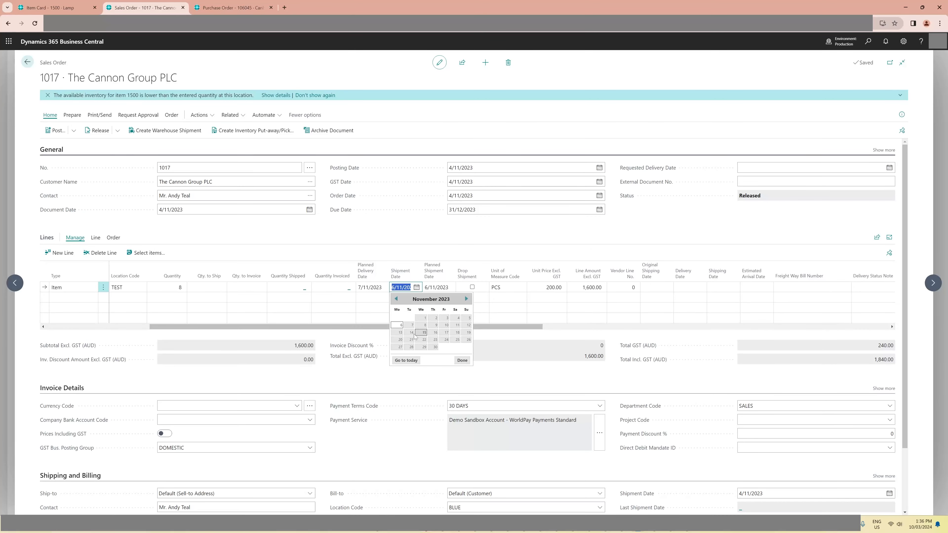
left_click(399, 333)
key("Tab")
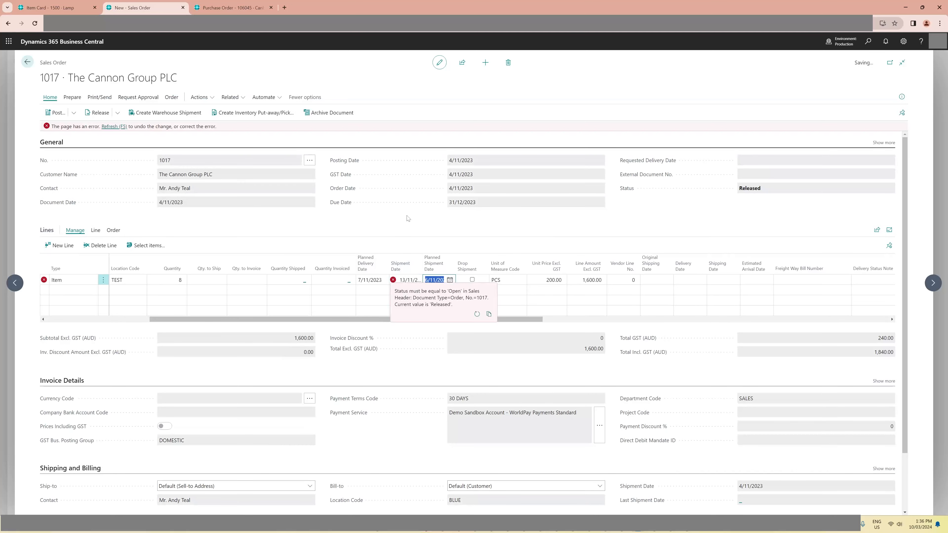
left_click(107, 127)
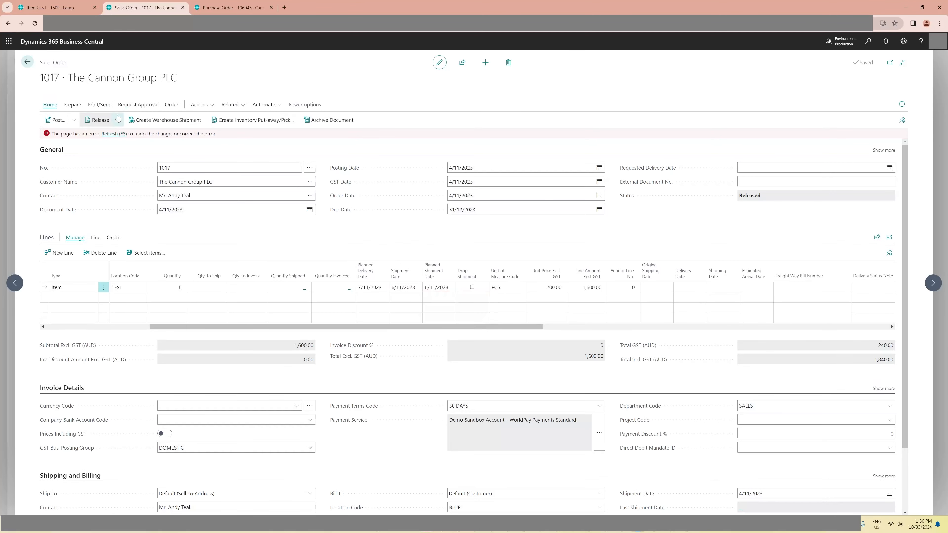
- Reopen the sales order to set the lamp line's shipment date to 13/11/2023, and release it again
left_click(118, 131)
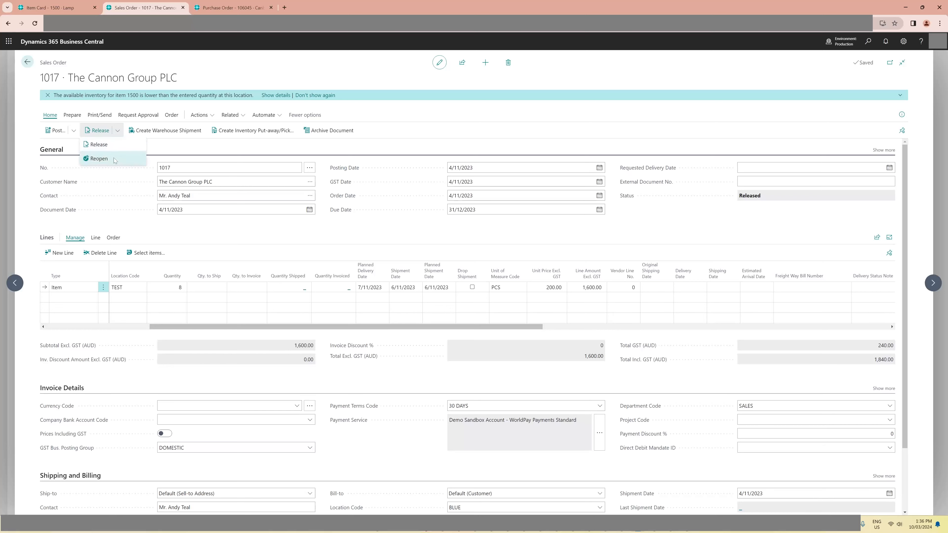
left_click(99, 158)
left_click(402, 287)
left_click(416, 287)
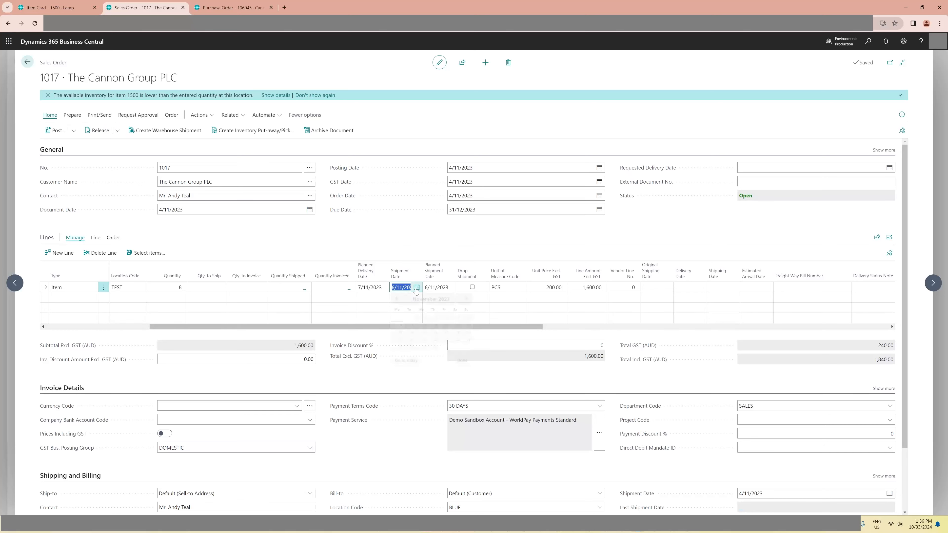
left_click(399, 337)
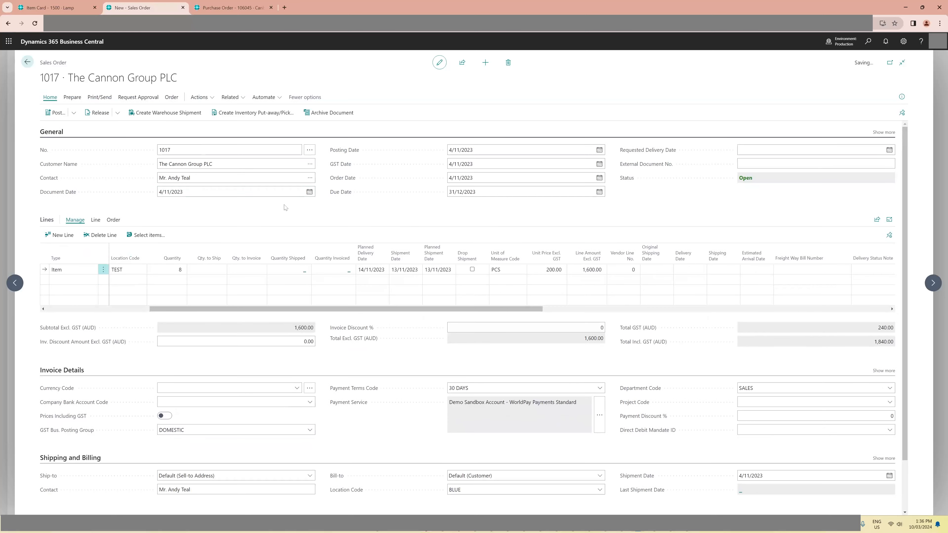
left_click(96, 113)
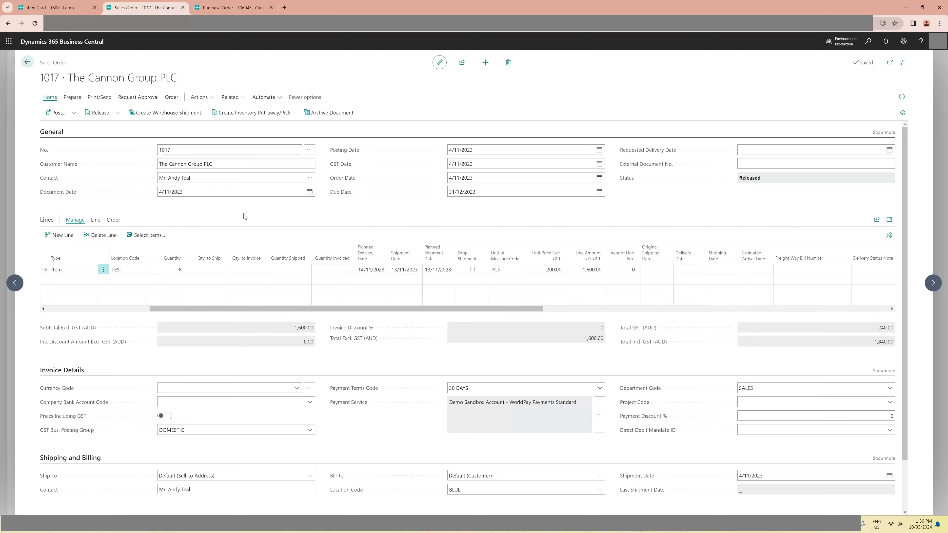
key("Escape")
- Open the warehouse receipt from the purchase order and refresh the cross-dock opportunities for the lamp line
left_click(219, 8)
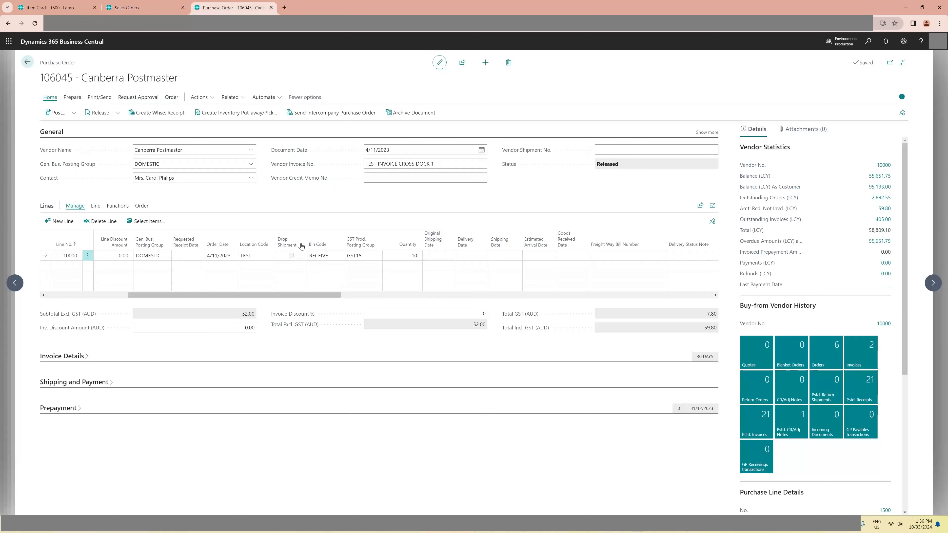
left_click(230, 97)
mouse_move(253, 111)
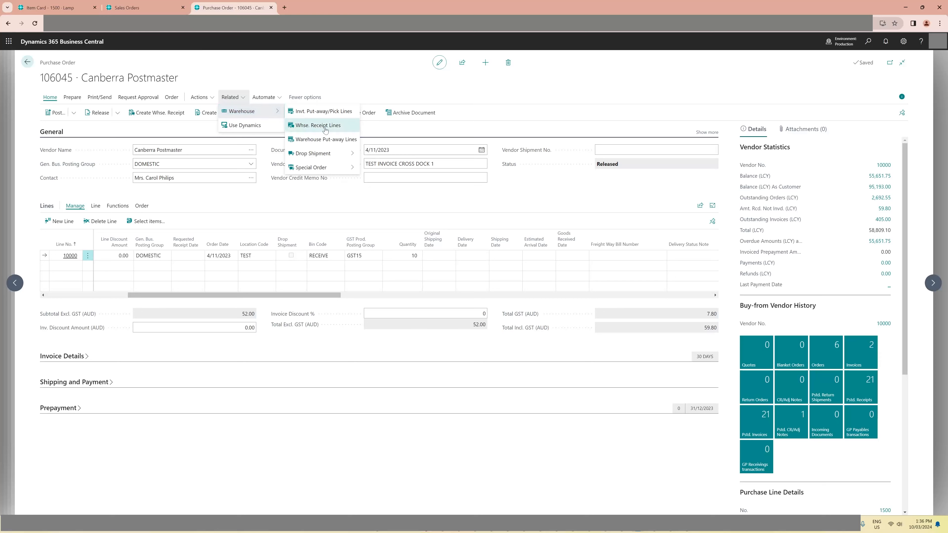
left_click(344, 127)
left_click(420, 80)
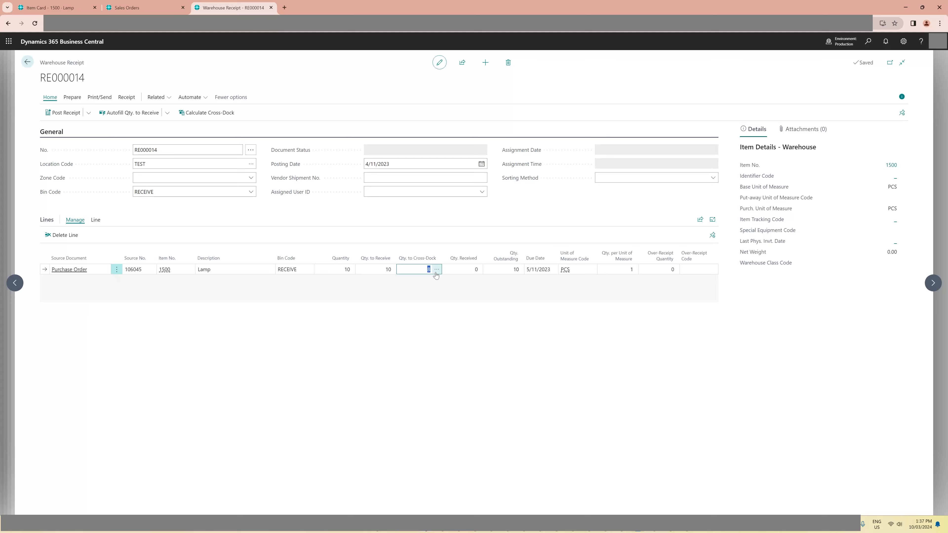
left_click(437, 270)
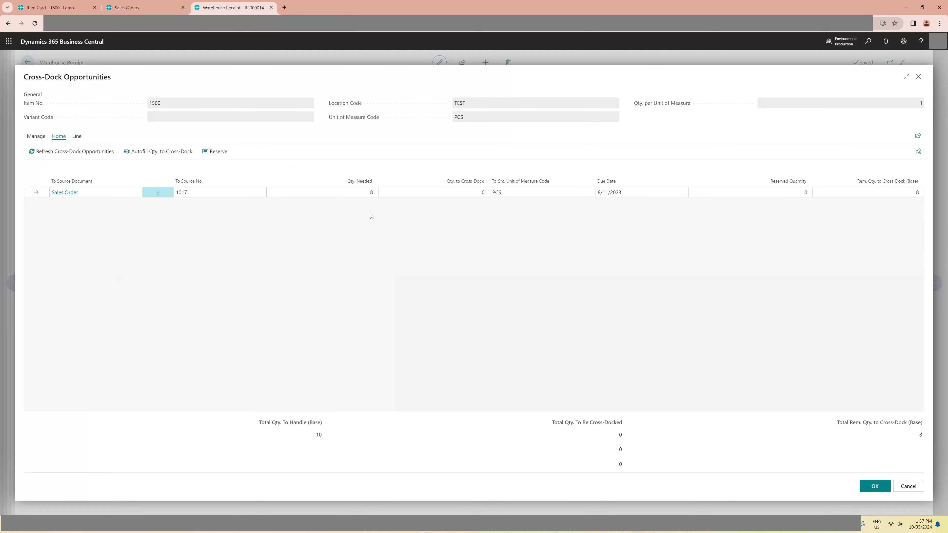
left_click(97, 156)
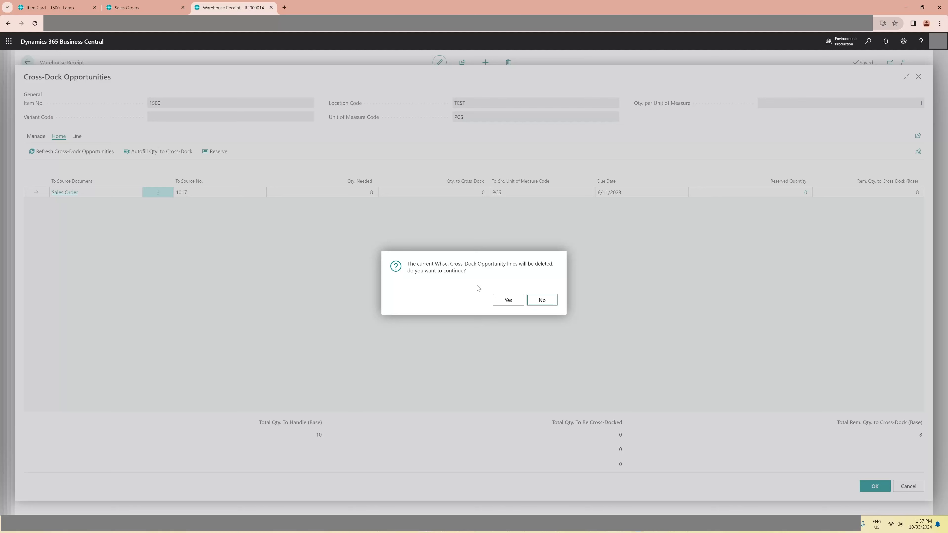
left_click(508, 301)
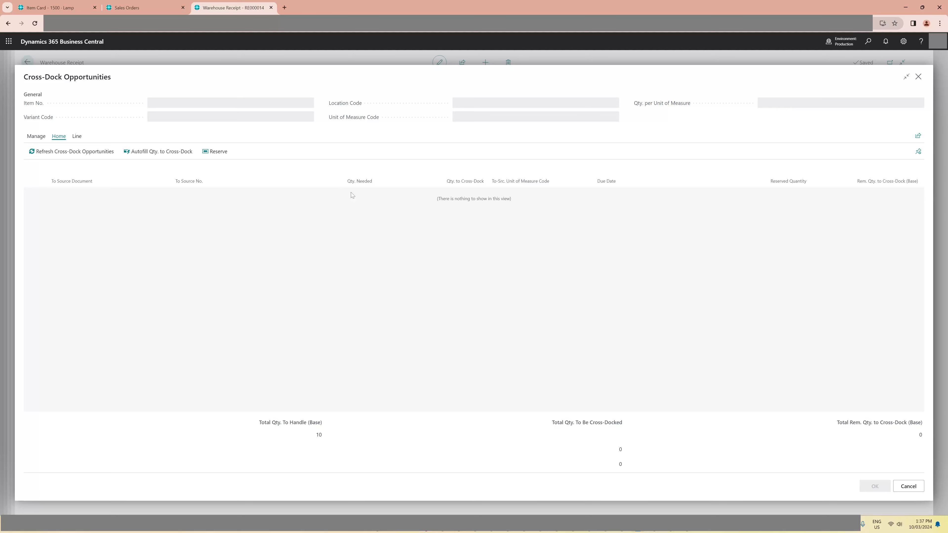
- Reopen The Cannon Group PLC sales order to set the lamp line's shipment date to 6/11/2023, and release it again
left_click(127, 7)
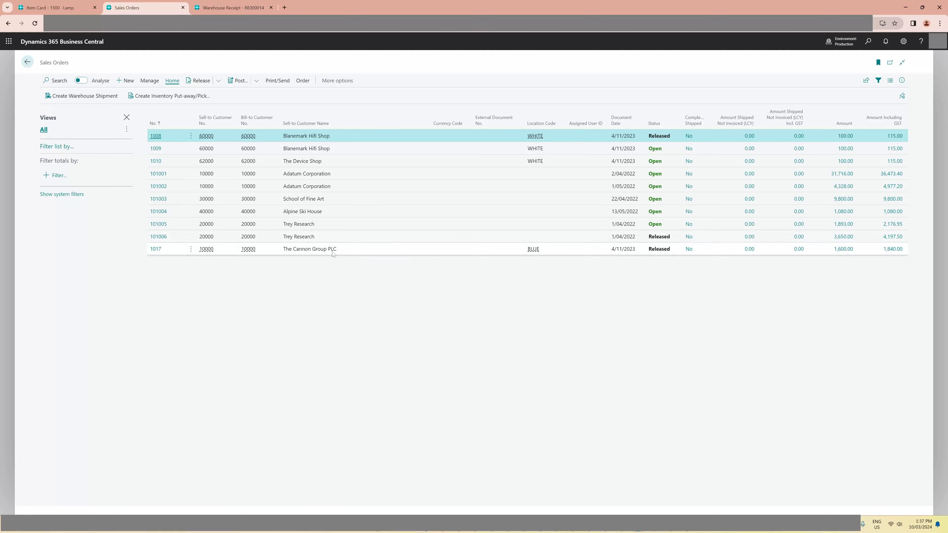
left_click(268, 250)
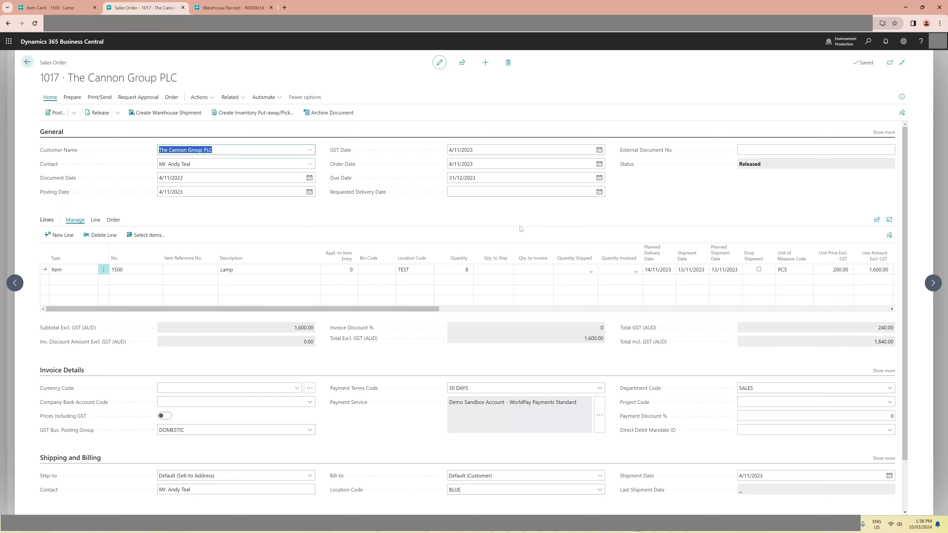
left_click(532, 225)
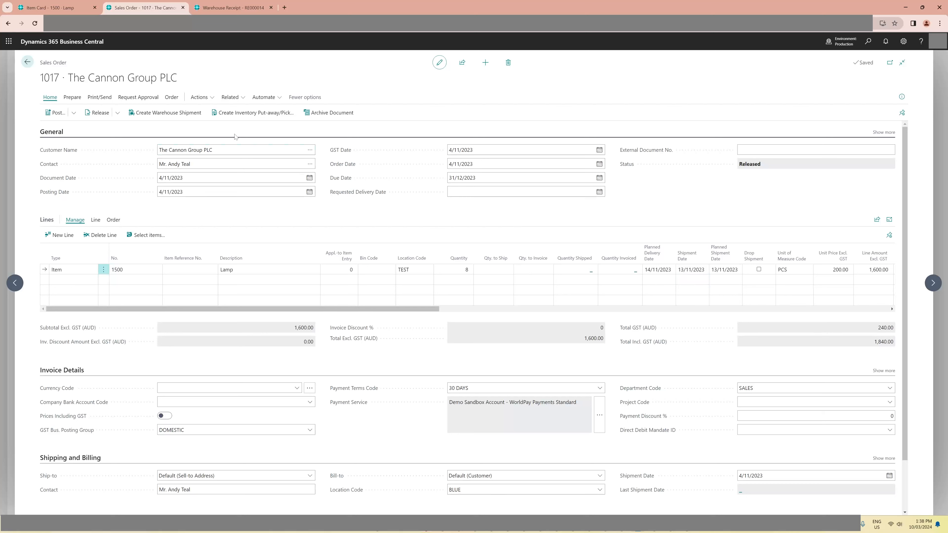
left_click(118, 112)
left_click(98, 142)
left_click(703, 270)
left_click(703, 269)
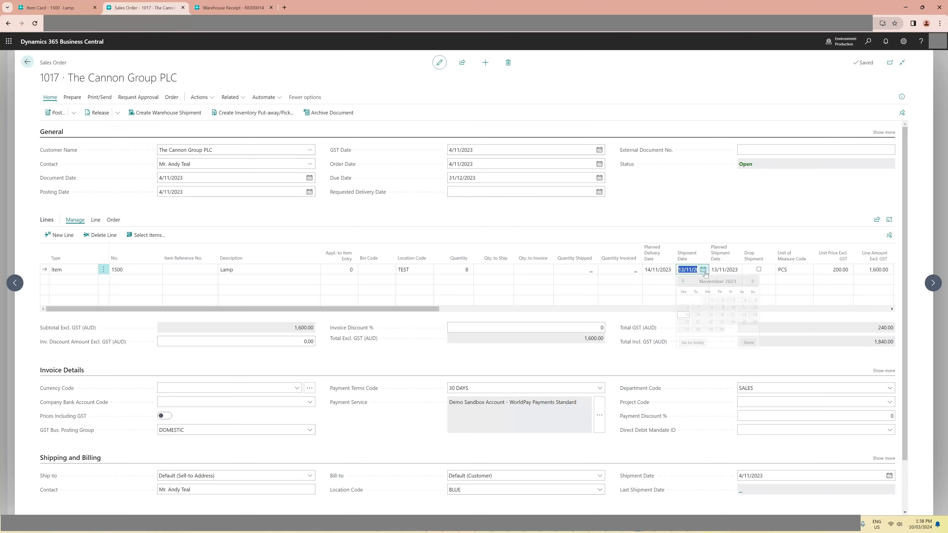
left_click(686, 307)
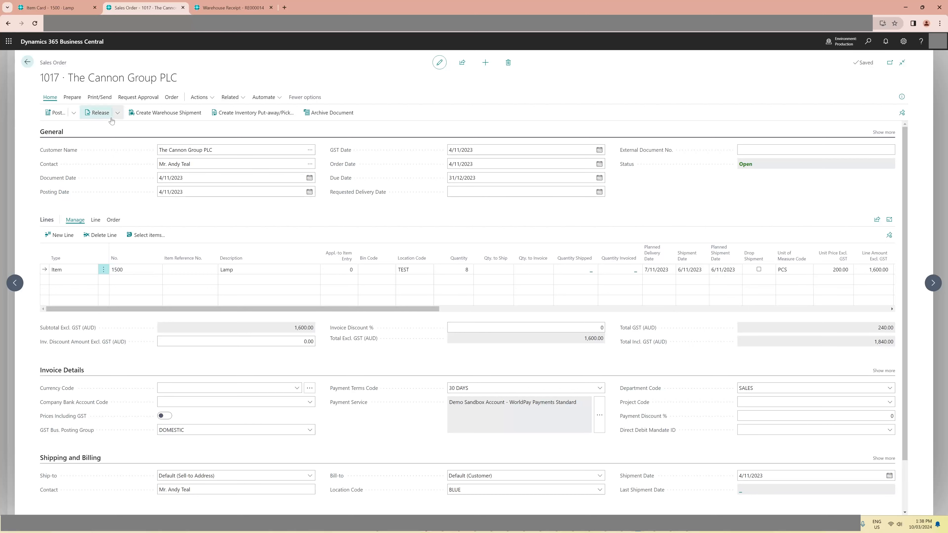
left_click(96, 113)
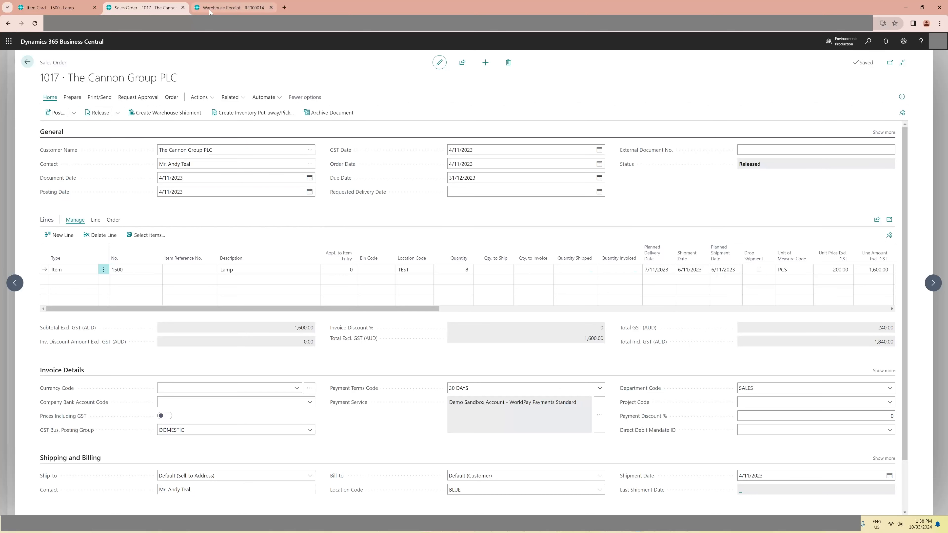
- Leave the cross-dock opportunities and open the warehouse receipt again through the purchase order's warehouse receipt lines
left_click(232, 7)
key("Escape")
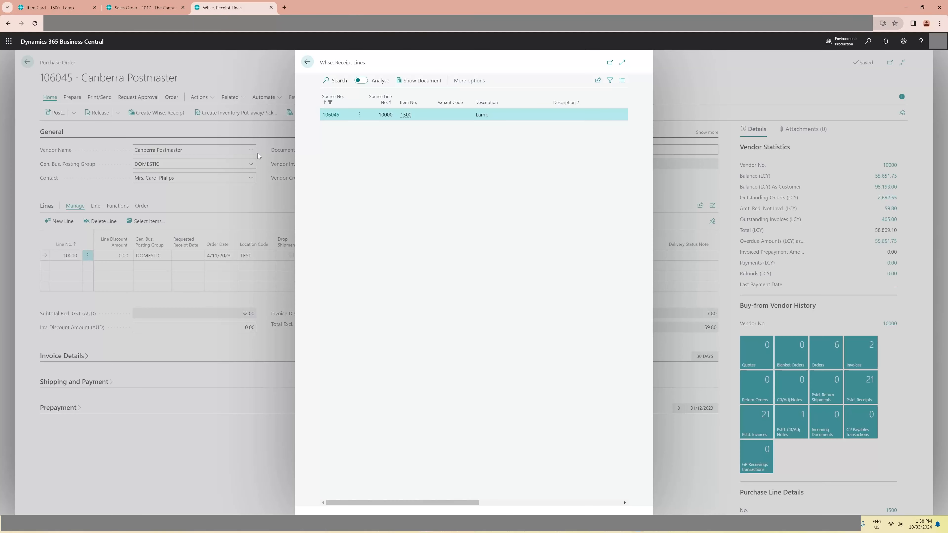
key("Escape")
left_click(230, 97)
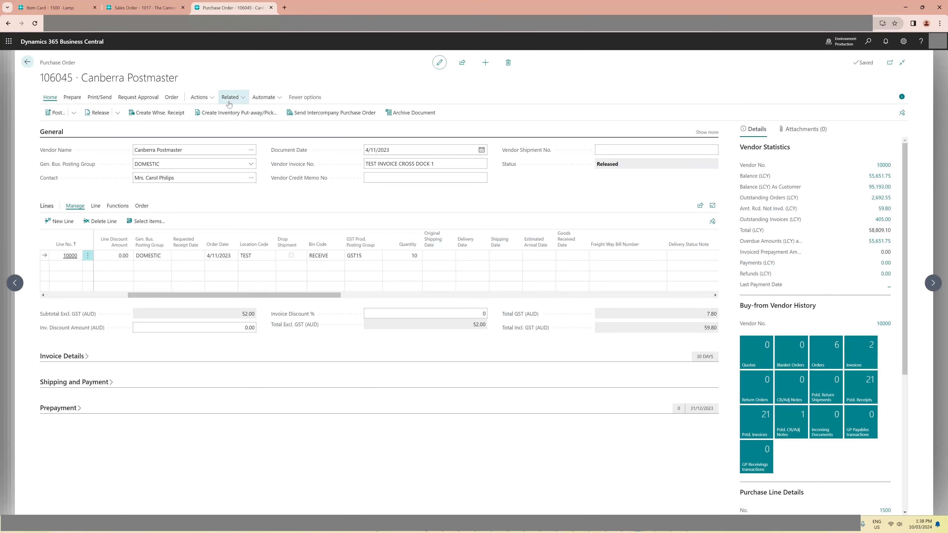
mouse_move(286, 116)
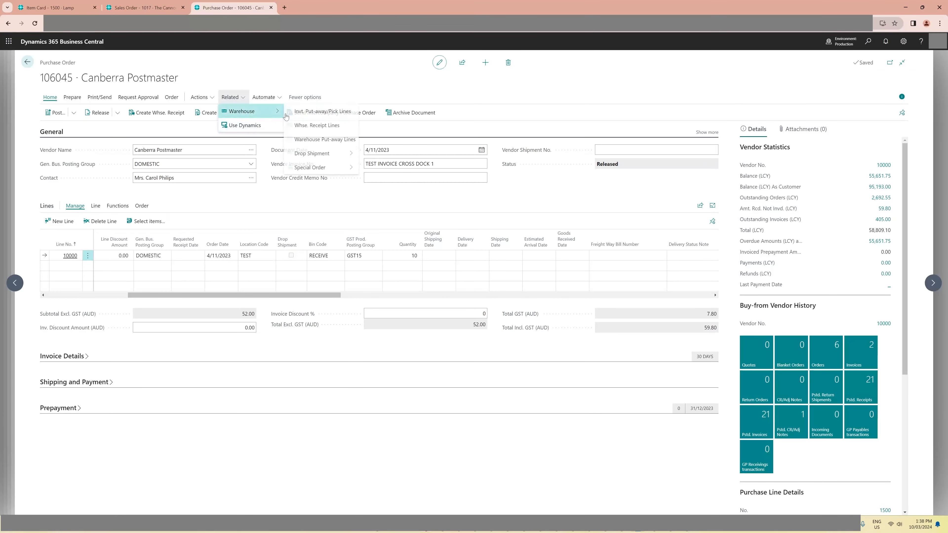
left_click(329, 126)
key("shift+F7")
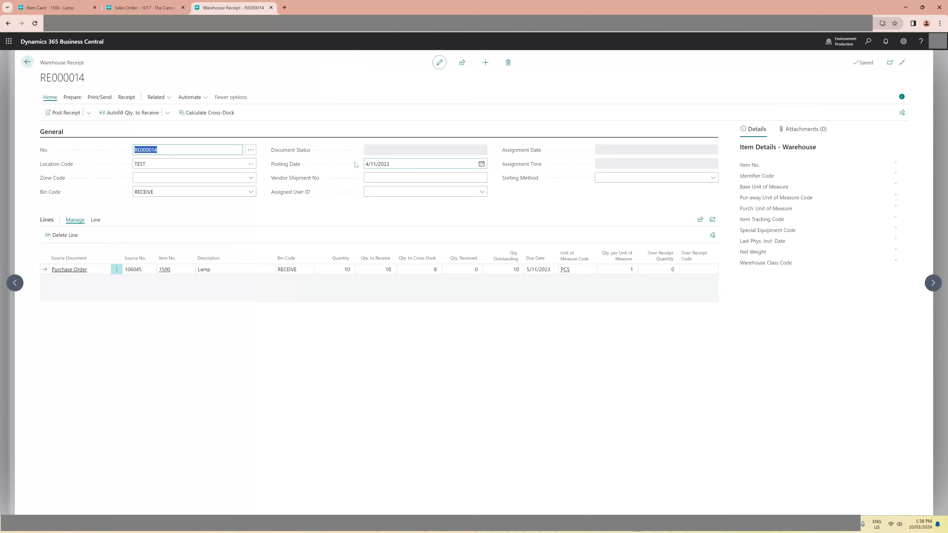
left_click(204, 157)
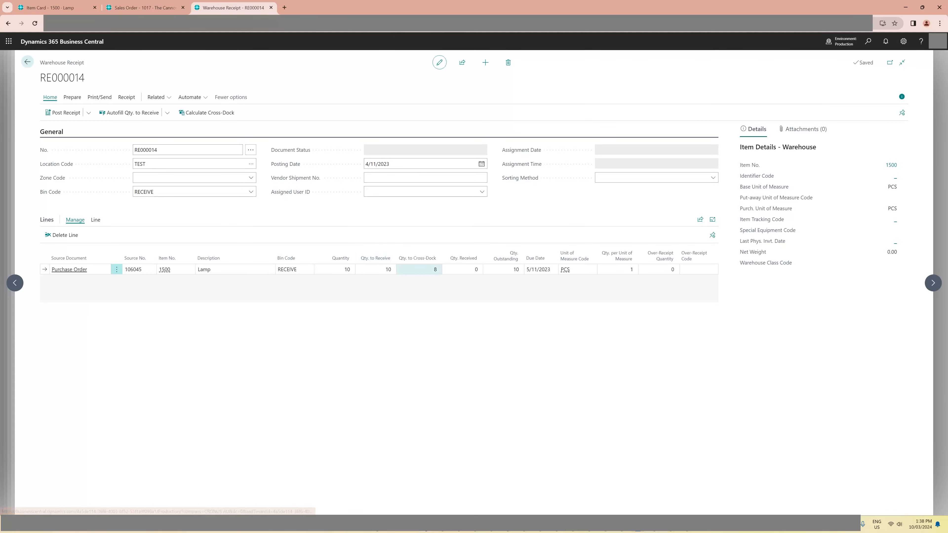
- Refresh the cross-dock opportunities behind the lamp line's quantity to cross-dock, replacing the current lines, and accept them
left_click(421, 269)
left_click(435, 269)
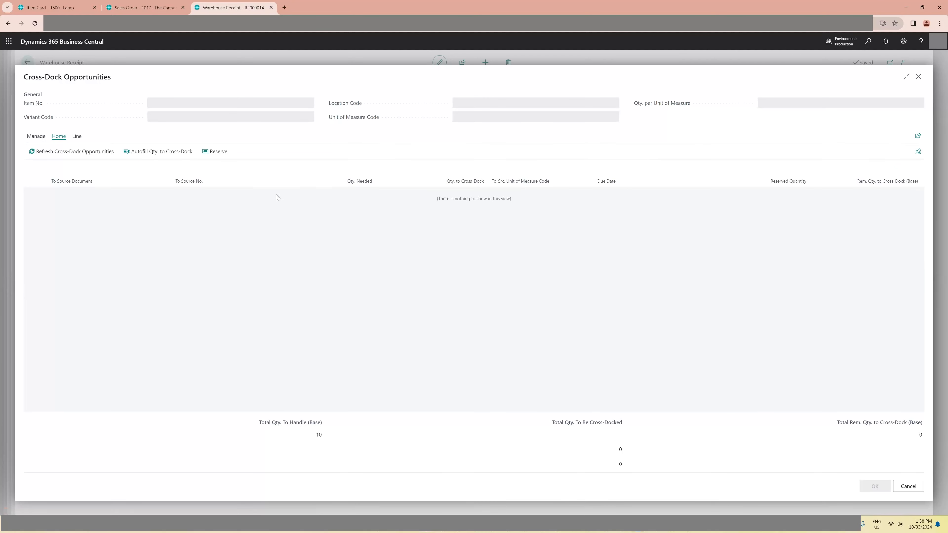
left_click(73, 155)
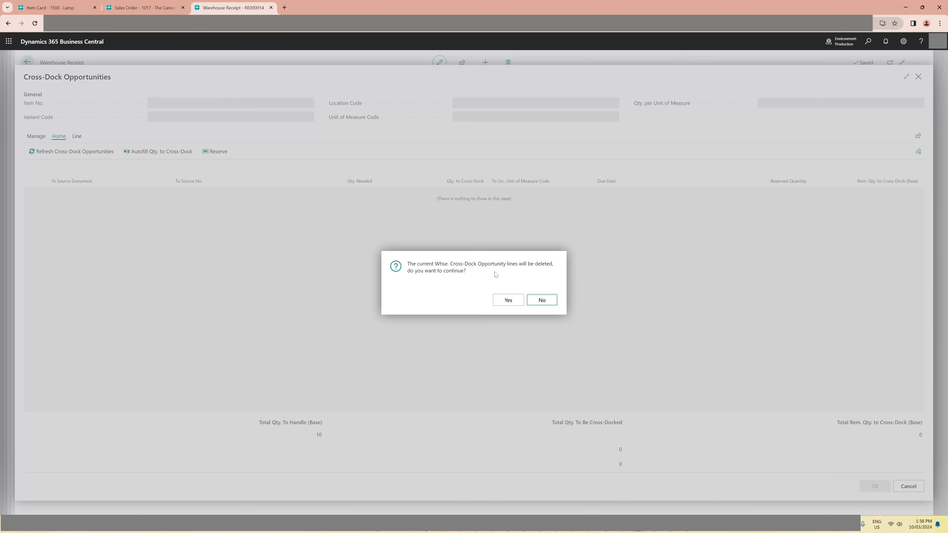
left_click(508, 300)
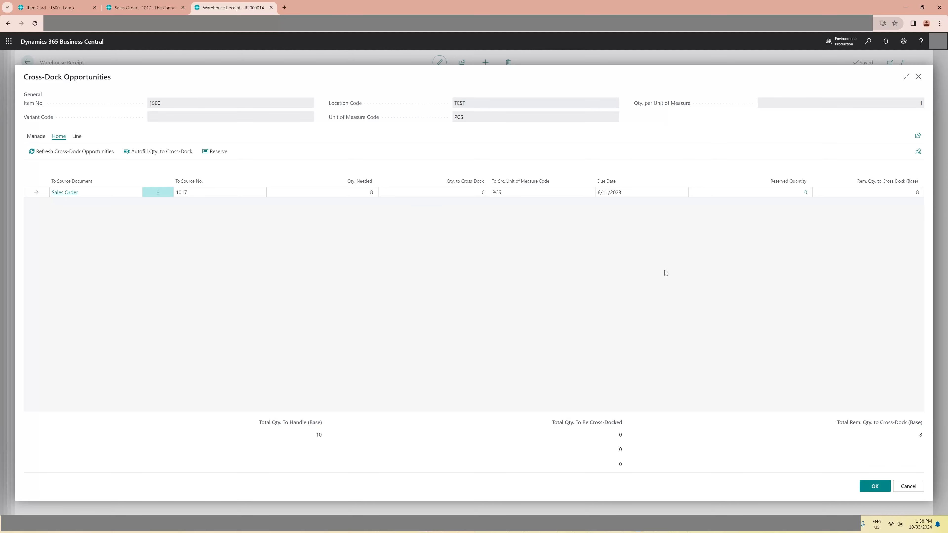
left_click(874, 492)
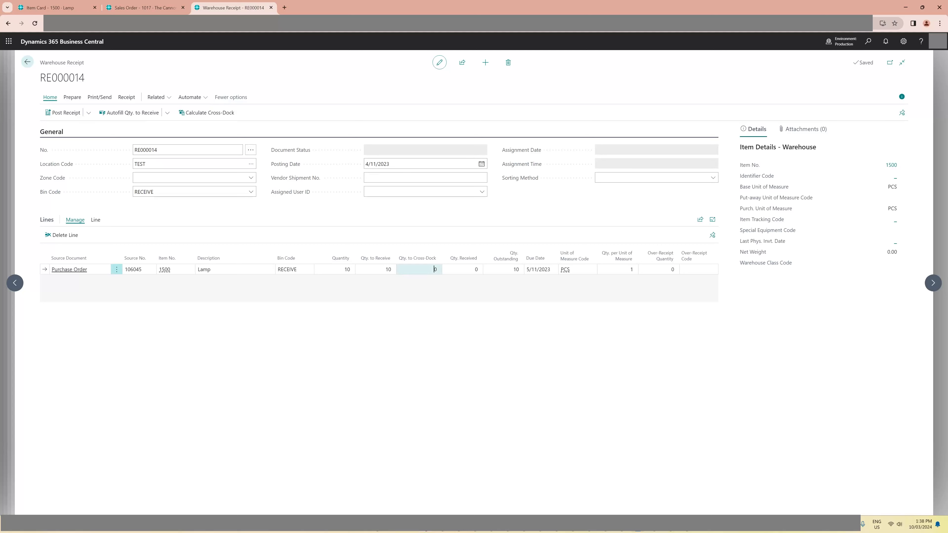
- Calculate the cross-dock quantity on the warehouse receipt and review the cross-dock opportunities behind the lamp line's quantity to cross-dock
left_click(430, 270)
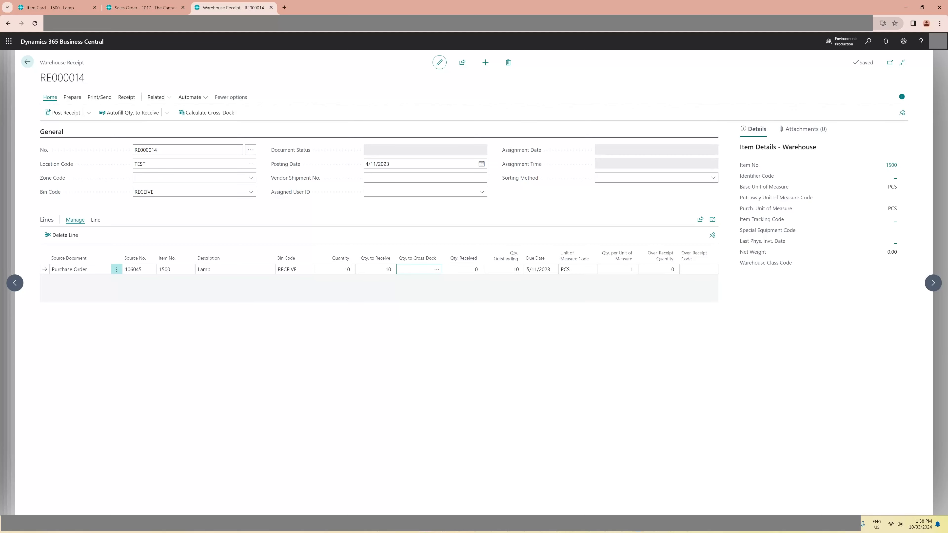
left_click(413, 226)
left_click(203, 116)
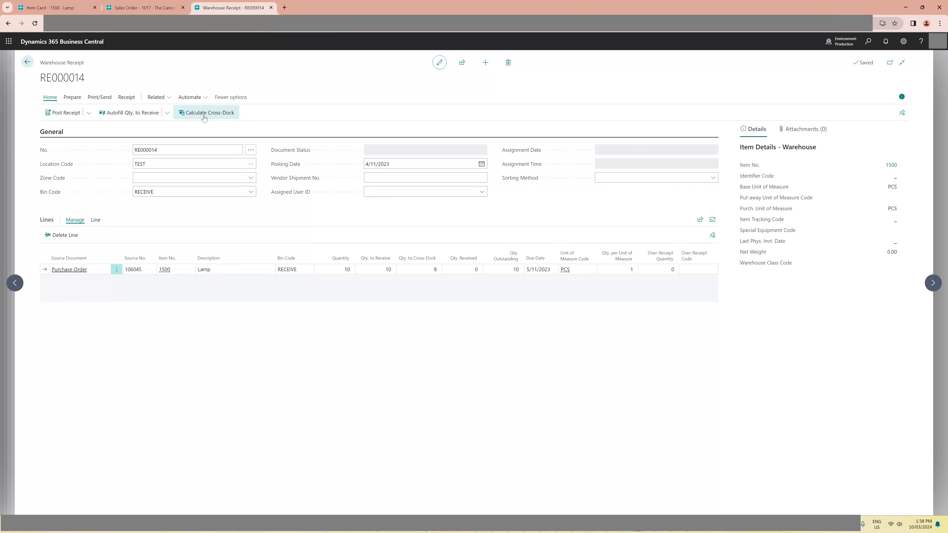
left_click(421, 270)
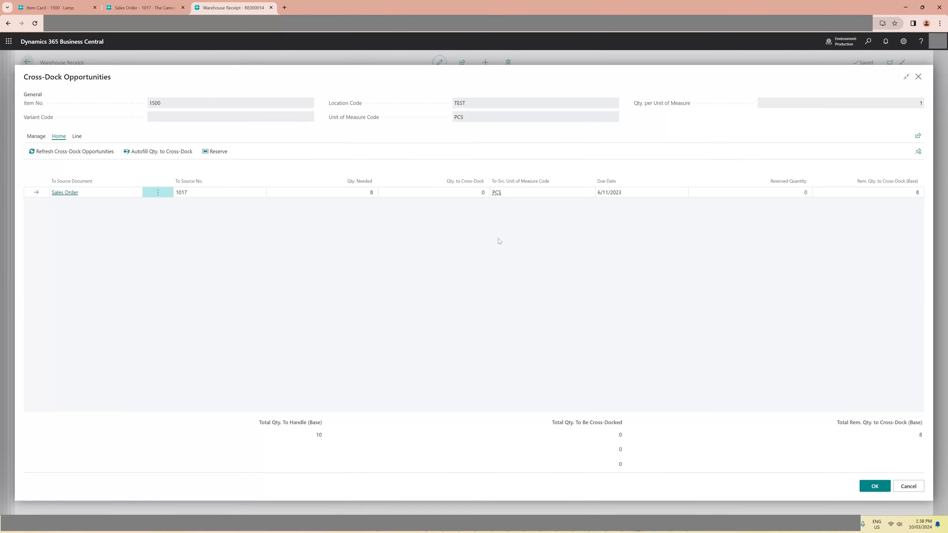
key("Escape")
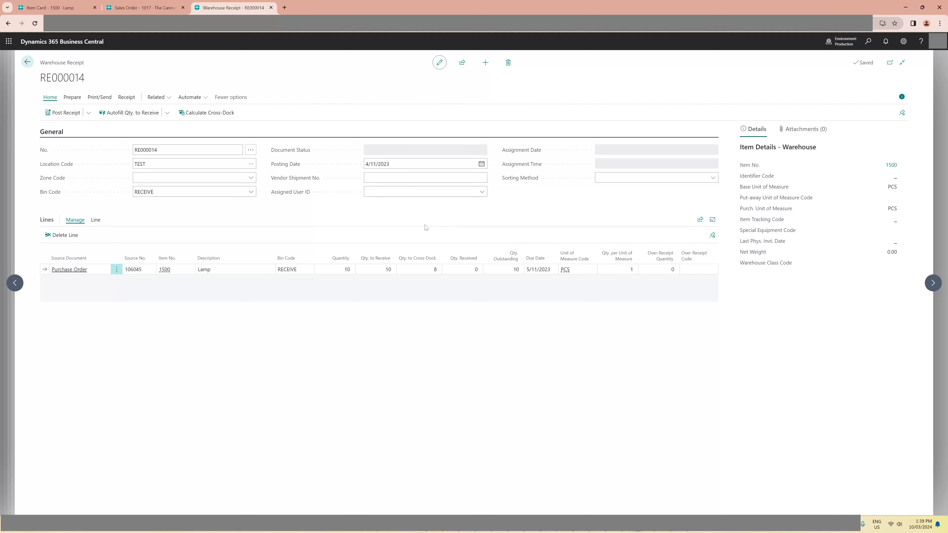
- Post the warehouse receipt and return to the start of the lamp line on the purchase order
left_click(61, 114)
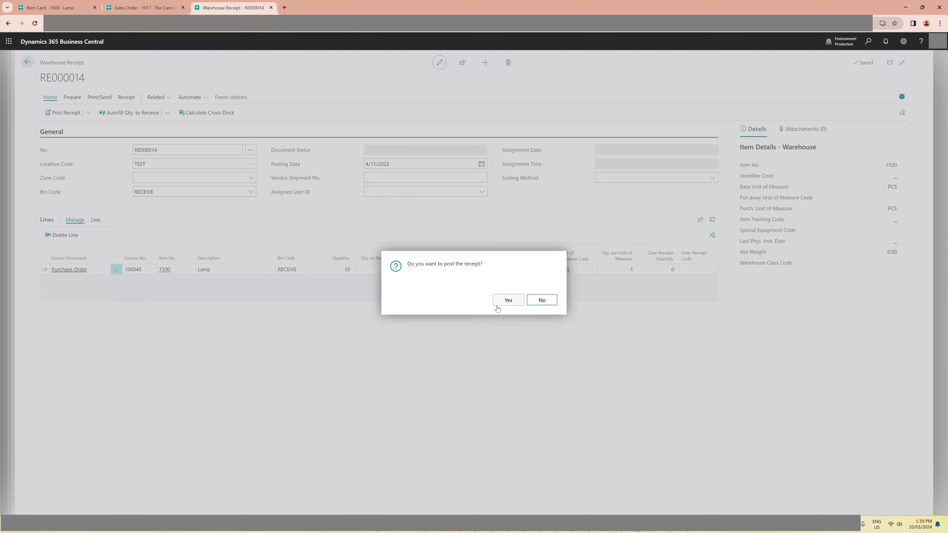
left_click(508, 301)
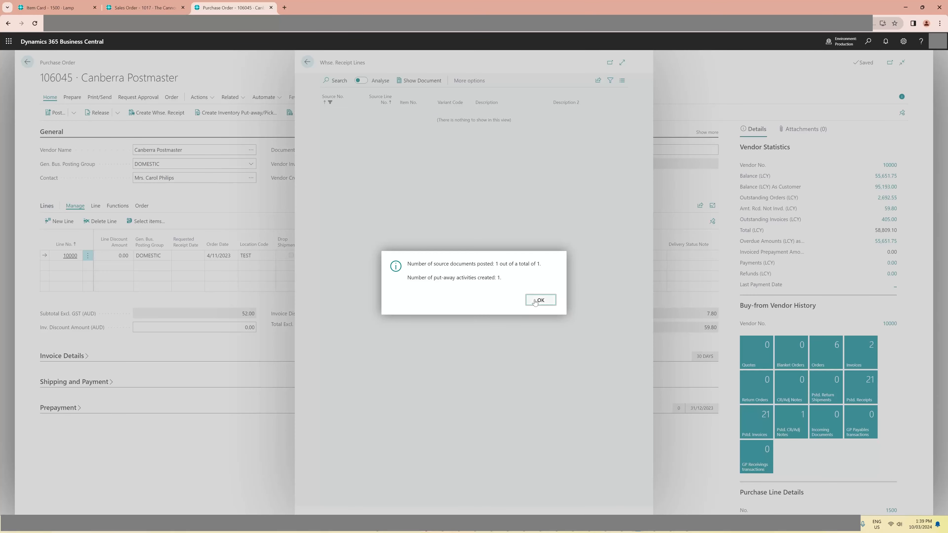
left_click(540, 301)
left_click(271, 206)
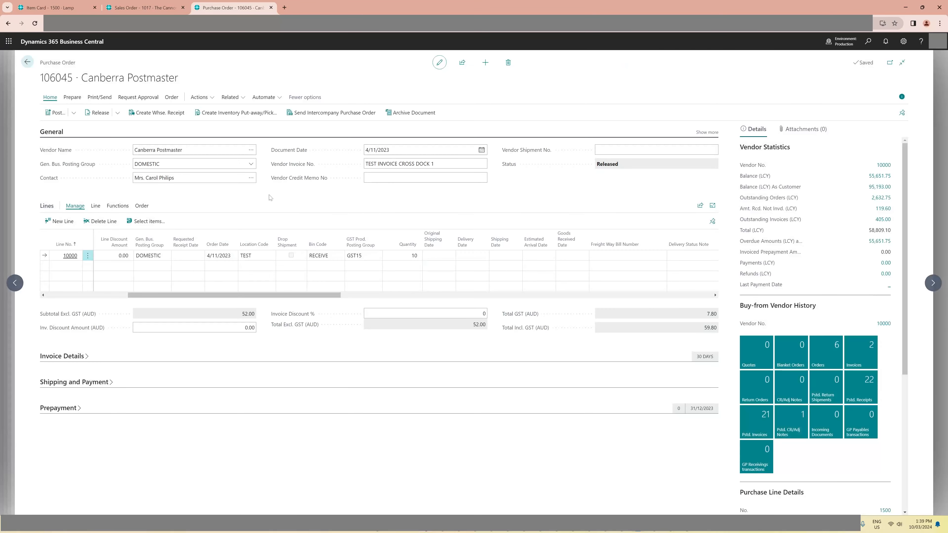
left_click_drag(250, 295, 167, 282)
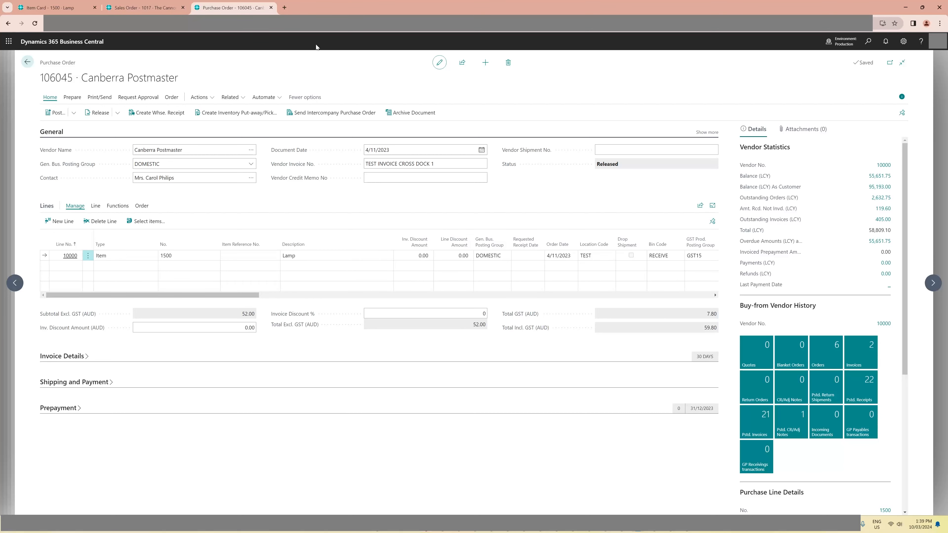
- Look up the TEST location's bin contents and inspect the put-away lines behind the CROSS DOCK bin's put-away quantity for the lamp
left_click(868, 41)
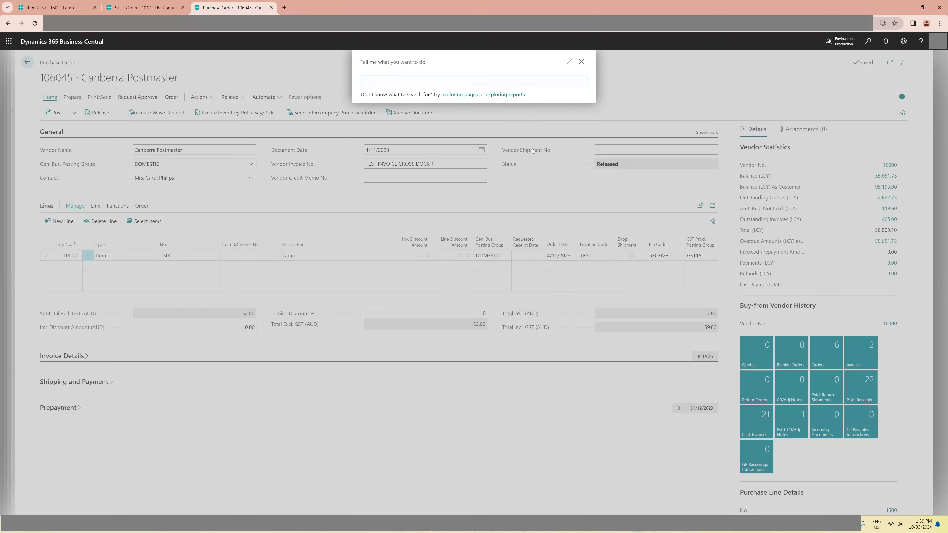
type("bin content")
left_click(428, 110)
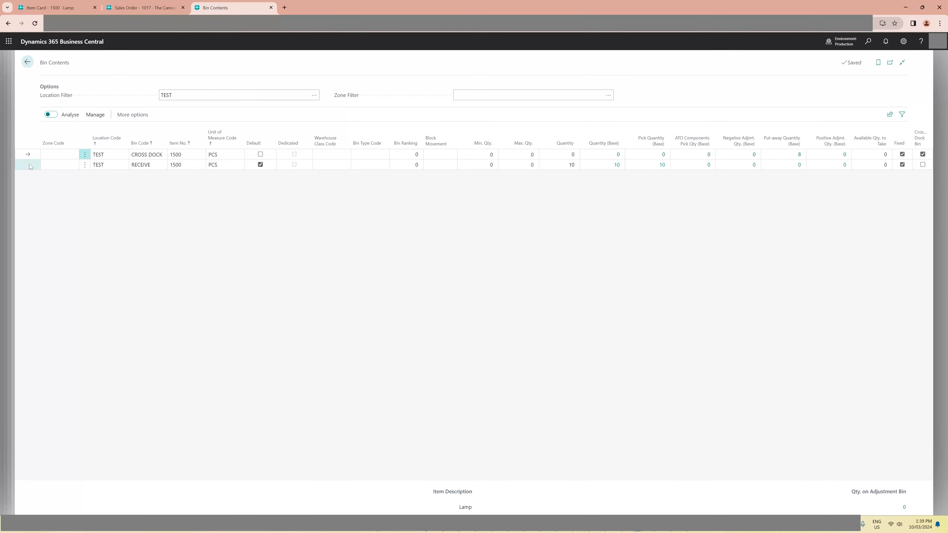
left_click(30, 165)
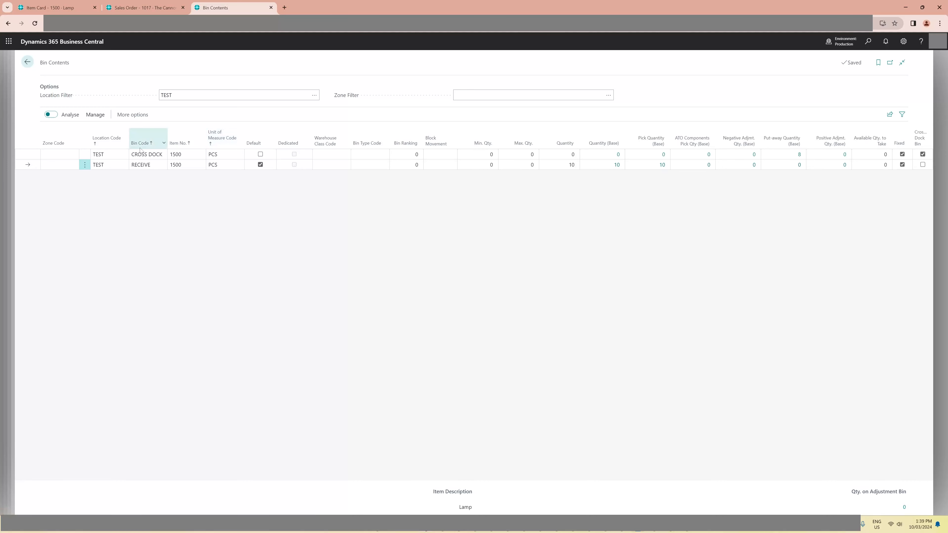
left_click(75, 151)
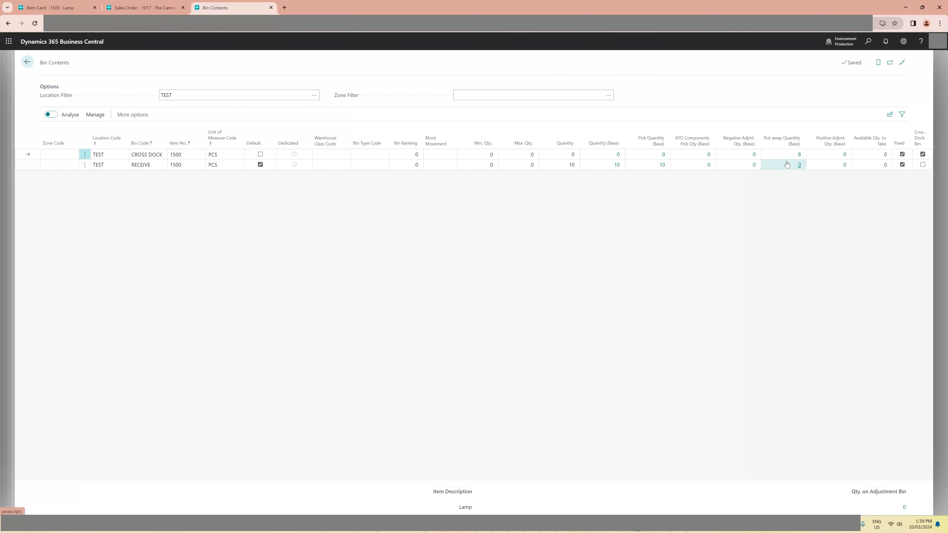
left_click(800, 154)
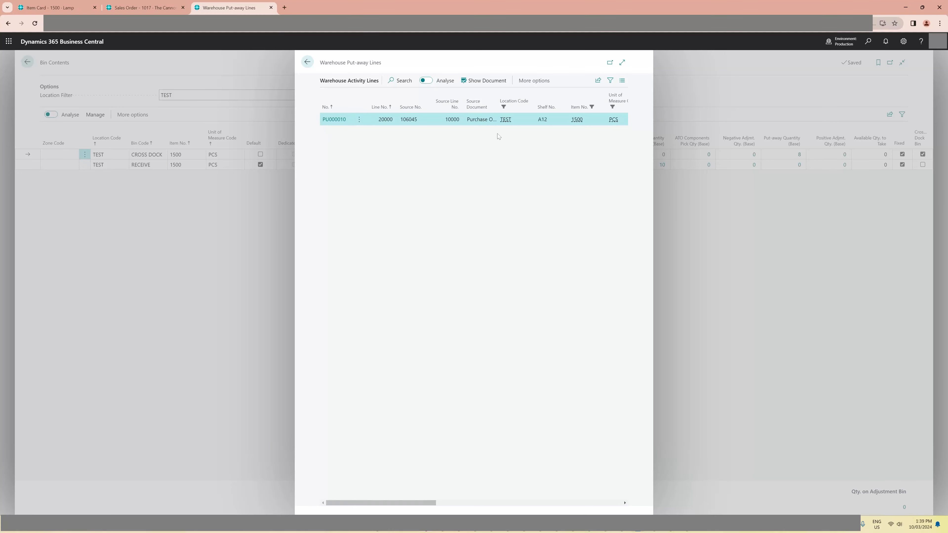
key("Escape")
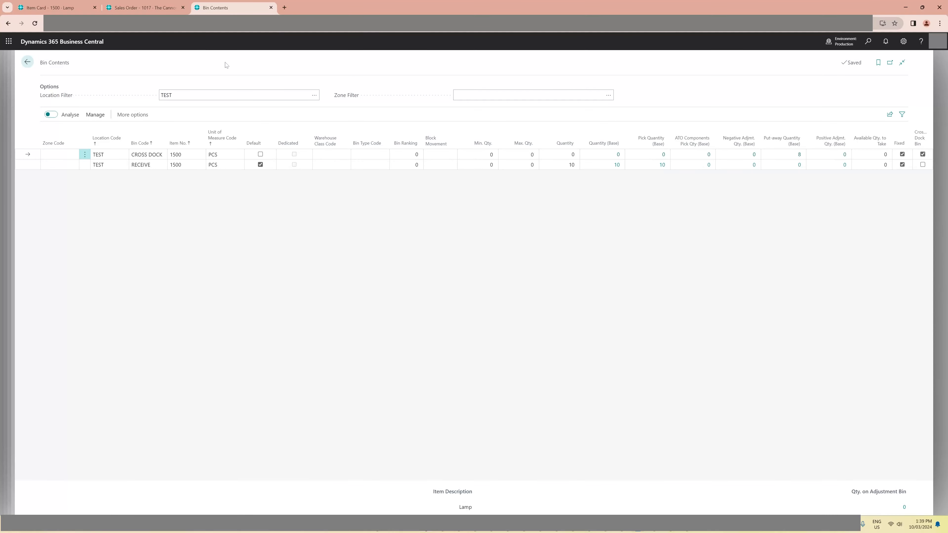
key("Escape")
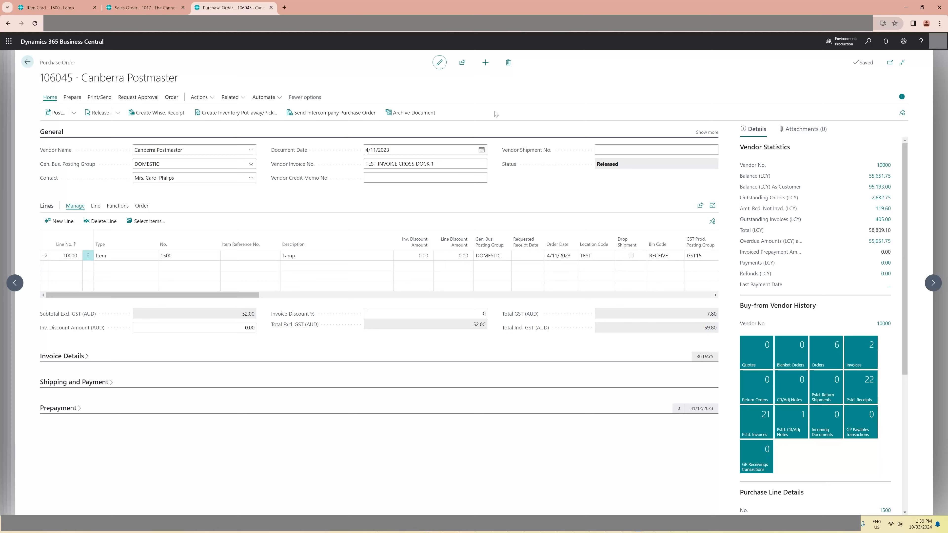
- Find the posted warehouse receipts and open the newest one for the TEST location
left_click(868, 41)
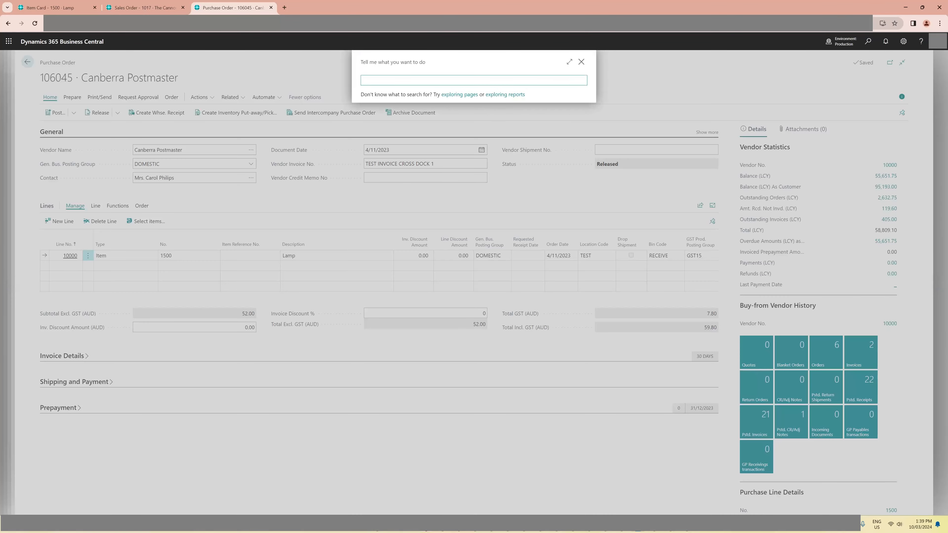
type("posted wqa")
key("BackSpace")
key("BackSpace")
type("ar")
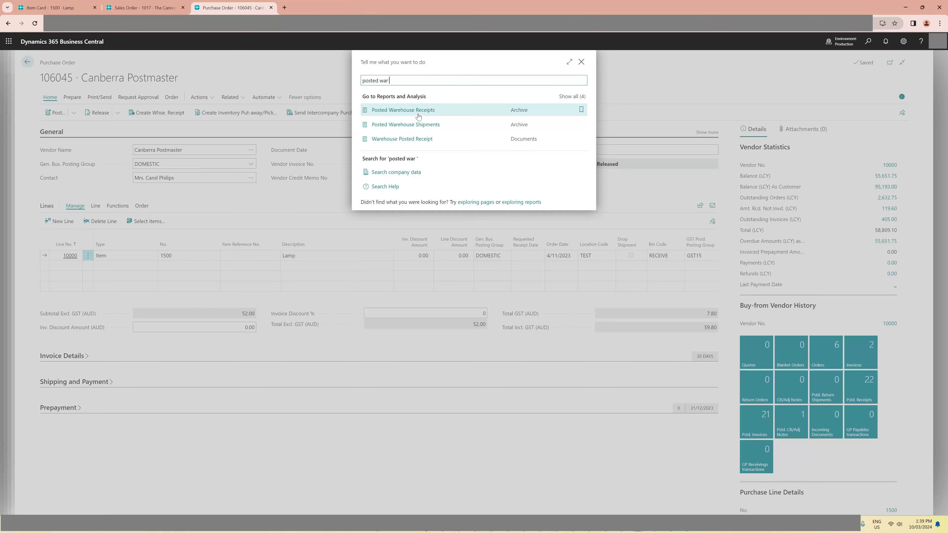
left_click(418, 115)
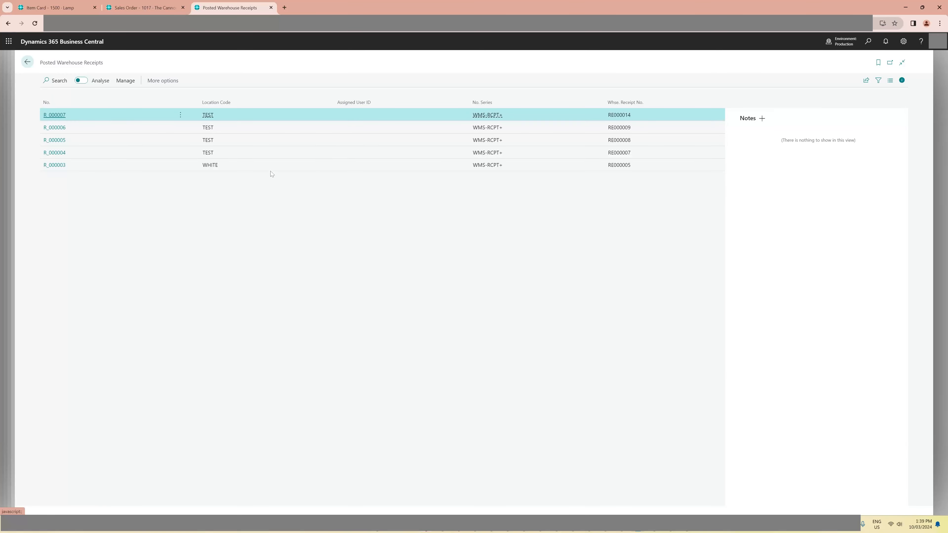
left_click(164, 164)
left_click(59, 114)
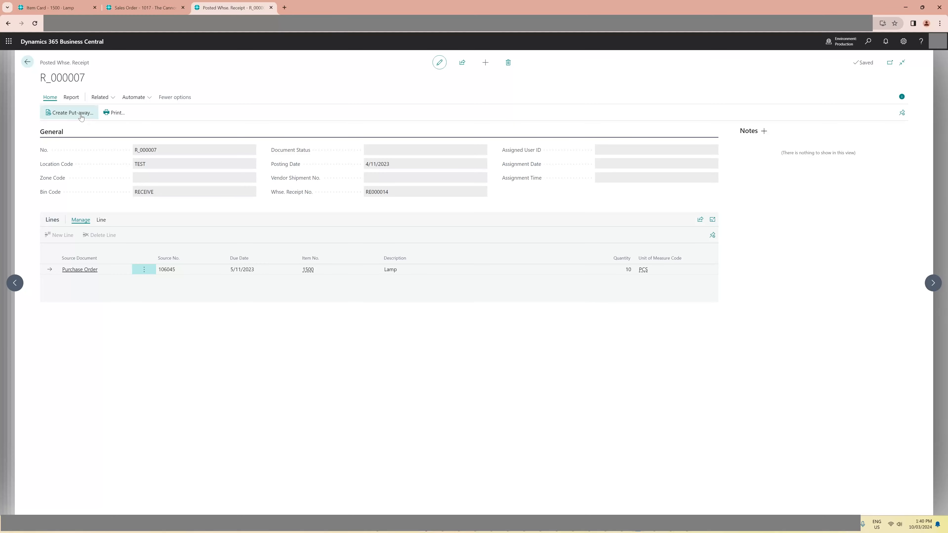
- Try to create a put-away from the posted warehouse receipt using the default options
left_click(73, 113)
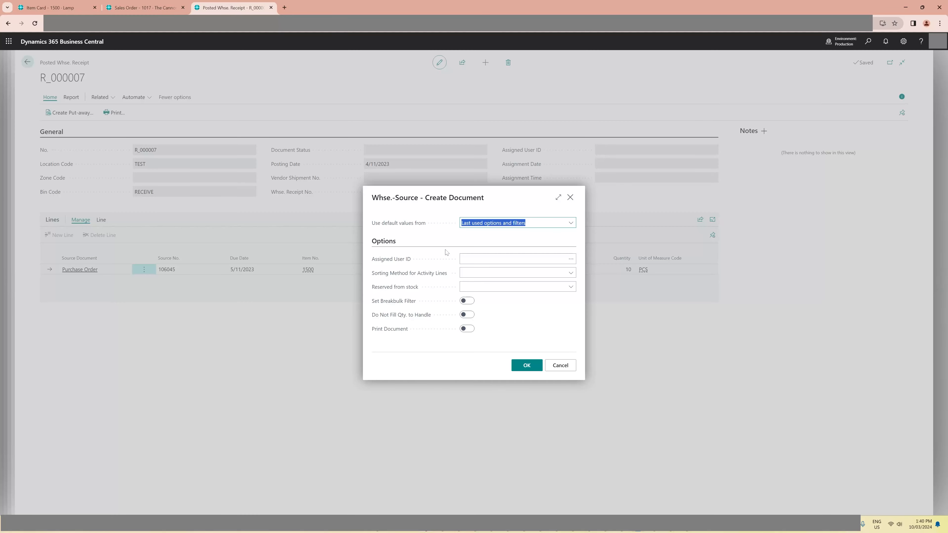
left_click(527, 366)
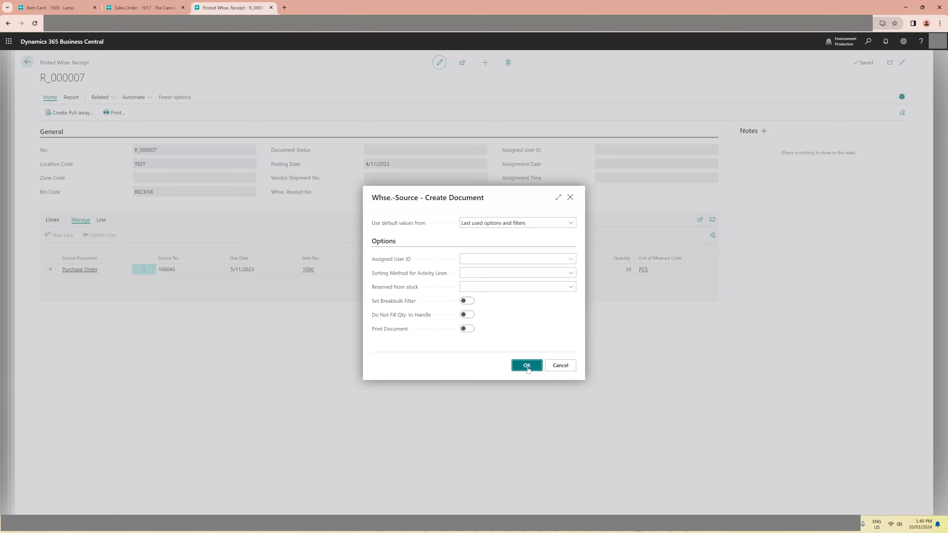
left_click(540, 307)
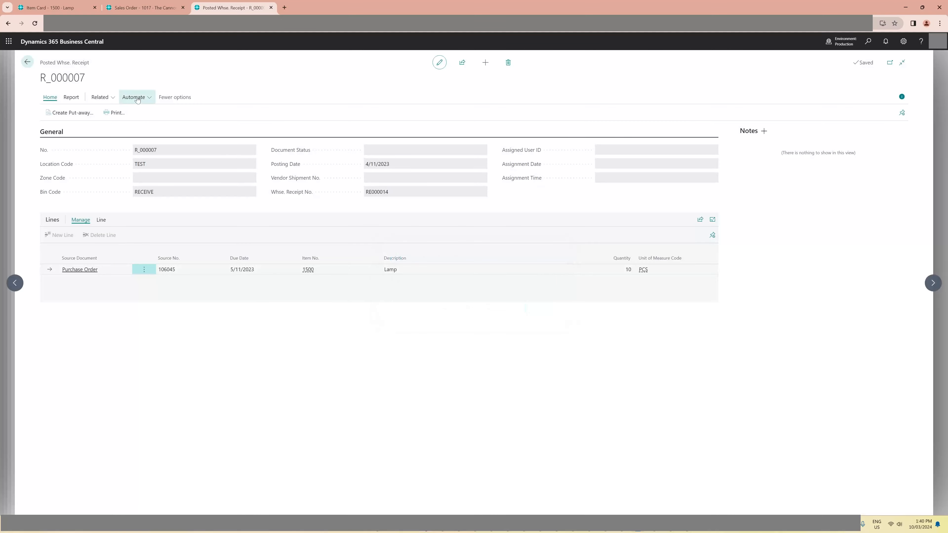
- Open the put-away document through the posted receipt's put-away lines, and register it for the CROSS DOCK and BIN1 placements
left_click(99, 97)
mouse_move(119, 111)
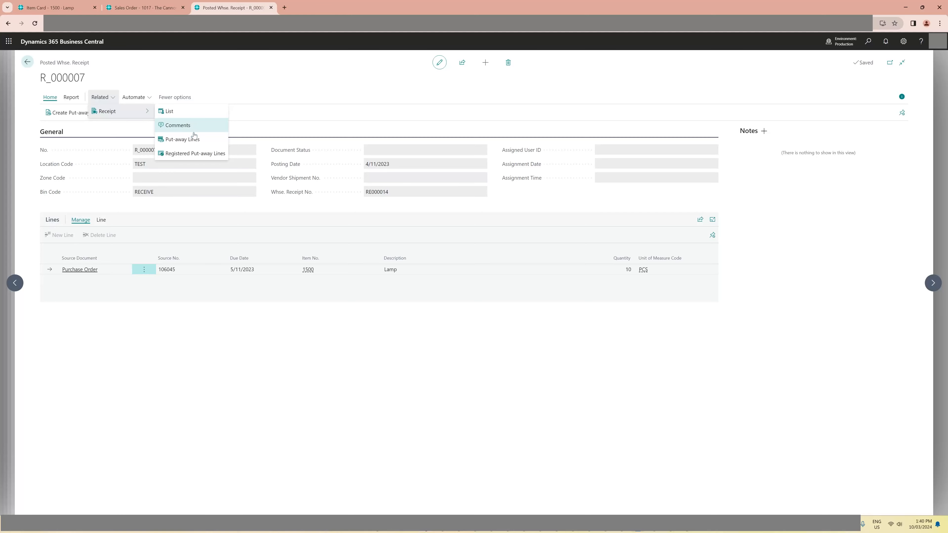
left_click(182, 139)
left_click(485, 80)
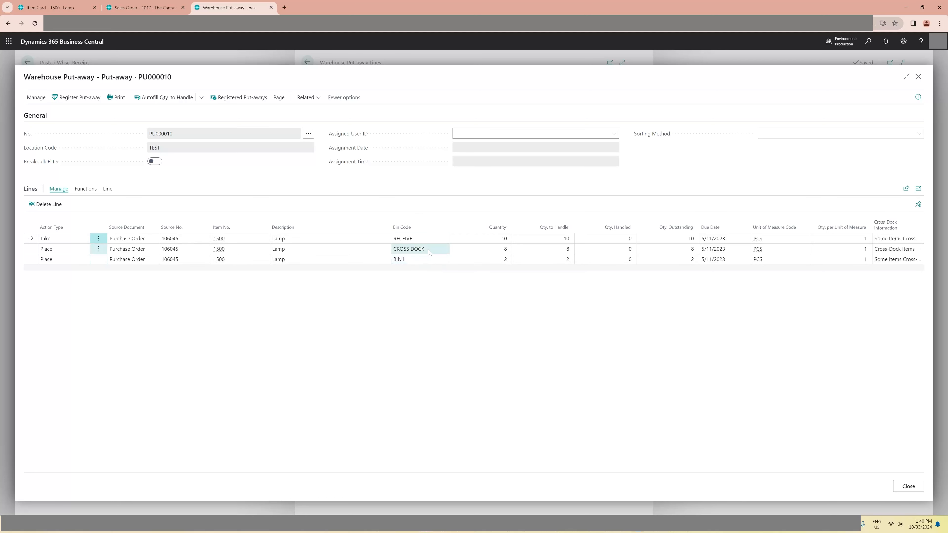
left_click(30, 250)
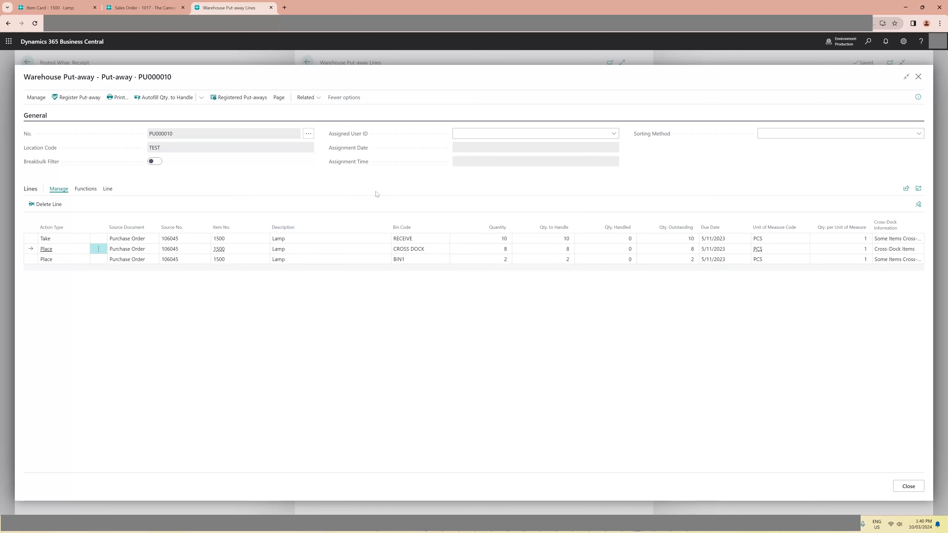
left_click(73, 99)
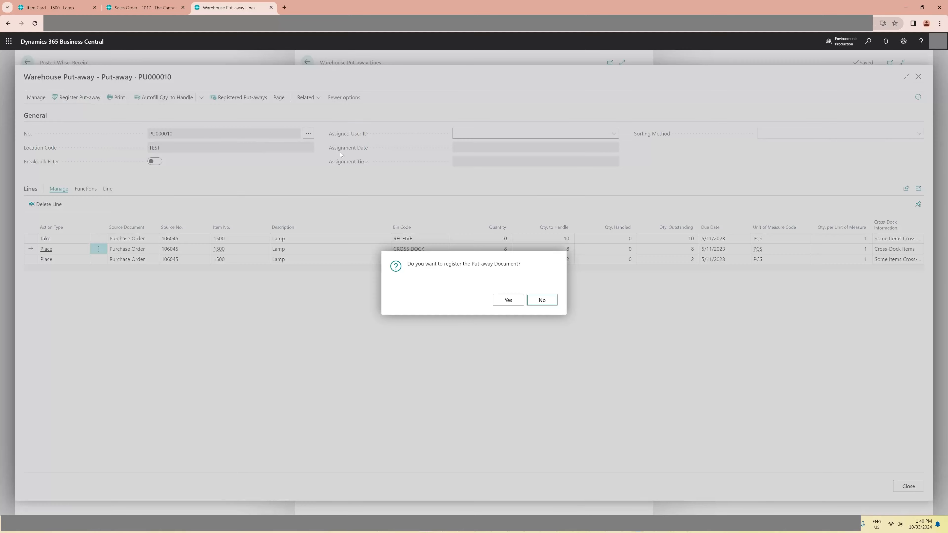
left_click(510, 301)
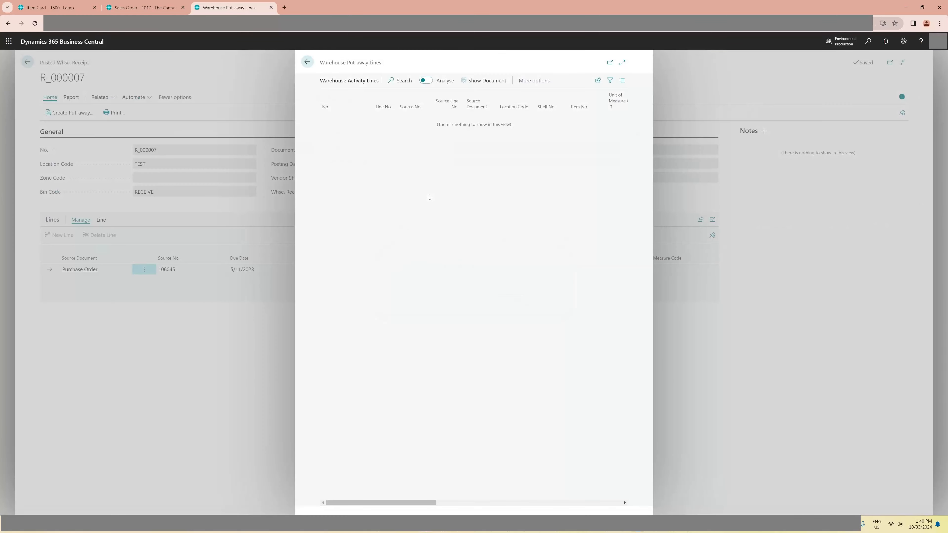
key("Escape")
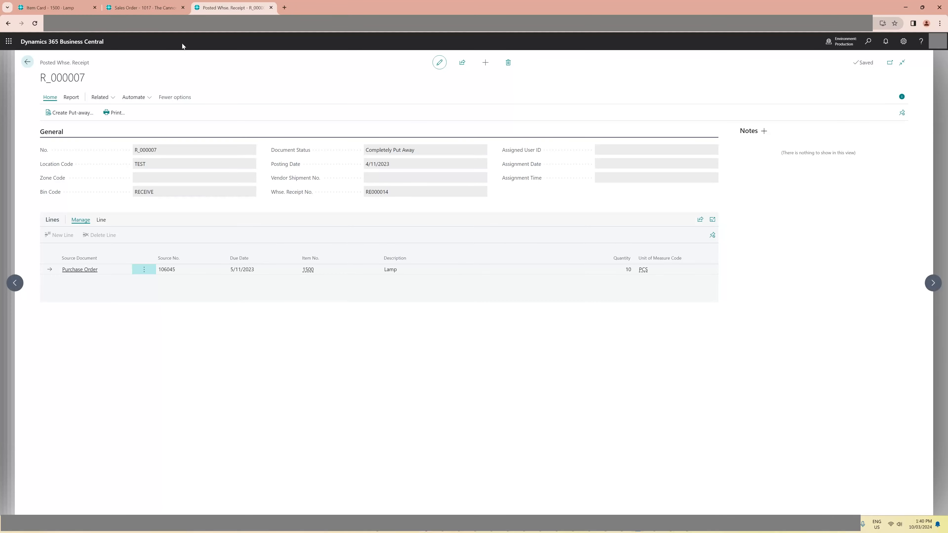
- Create a warehouse shipment from The Cannon Group PLC sales order
left_click(160, 7)
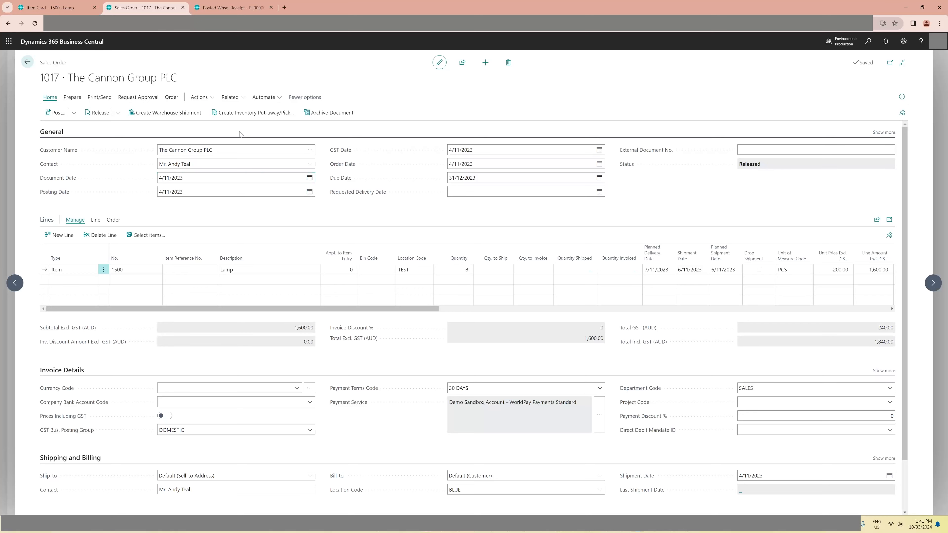
left_click(173, 113)
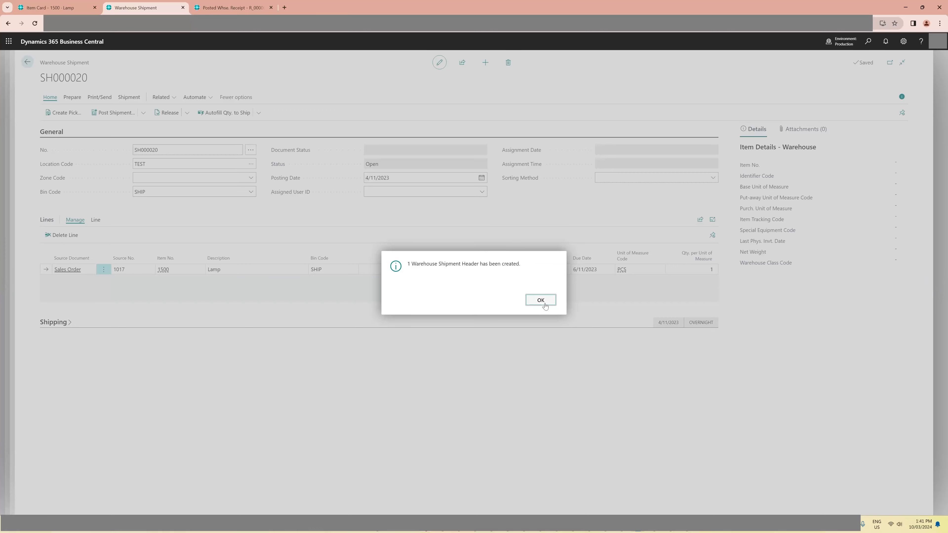
left_click(540, 300)
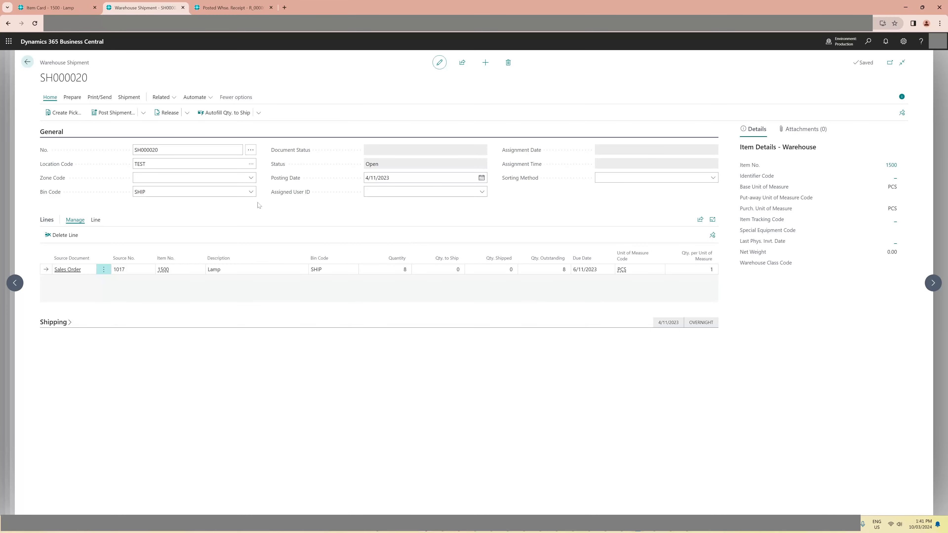
- Create a pick for the warehouse shipment with the default options, and open it through the shipment's pick lines
left_click(74, 118)
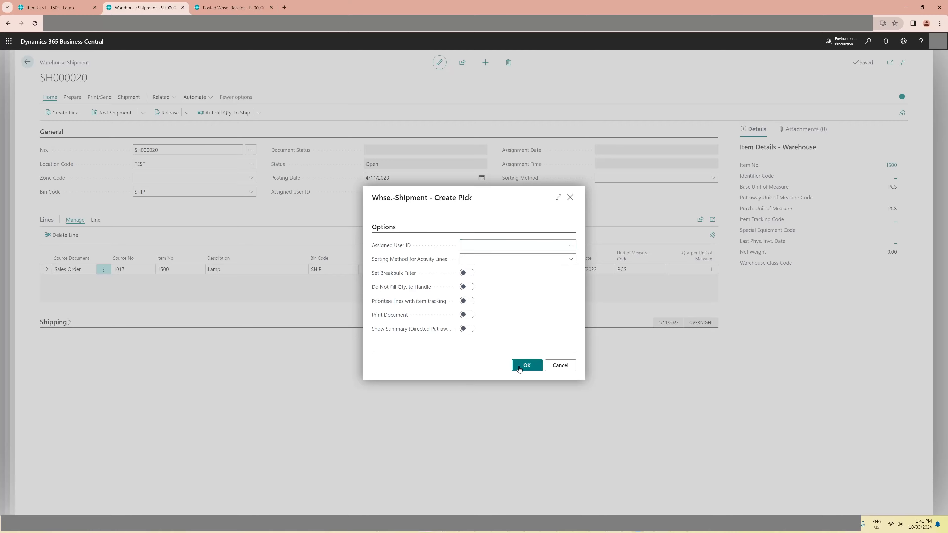
left_click(527, 365)
left_click(540, 300)
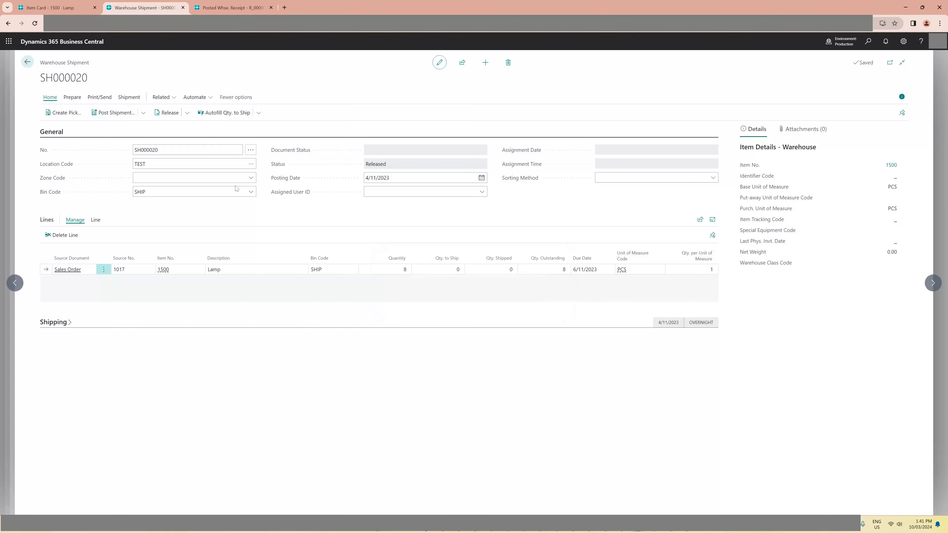
left_click(129, 97)
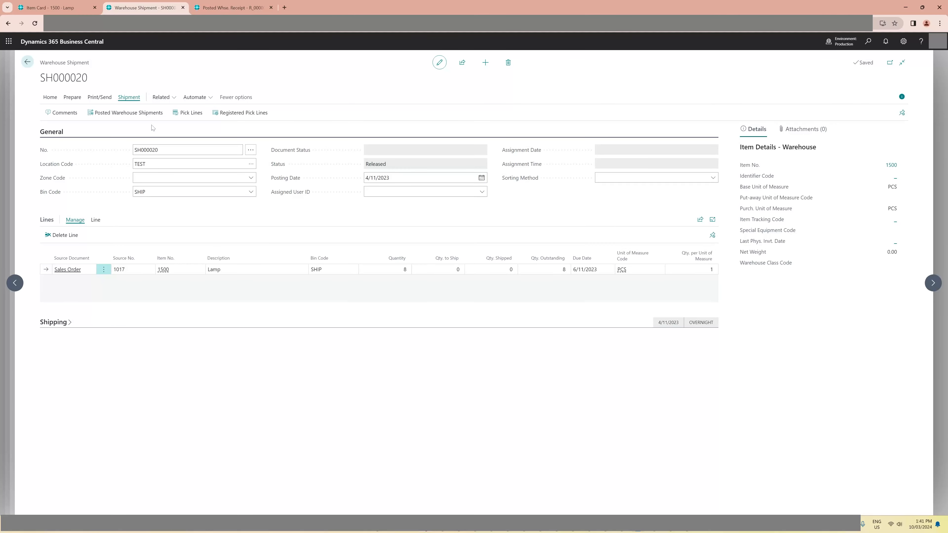
left_click(188, 113)
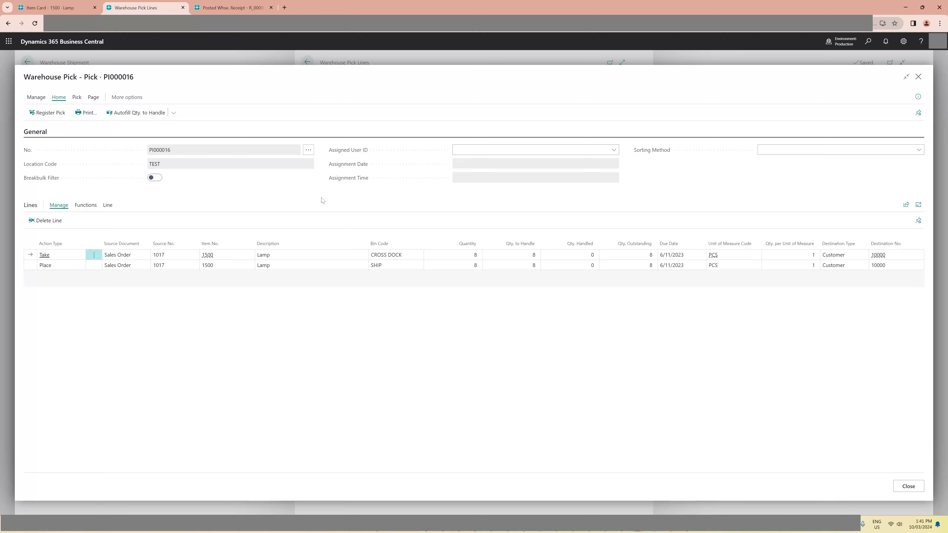
- Register the lamp pick from the CROSS DOCK bin to the SHIP bin, and return to the warehouse shipment
left_click(58, 119)
key("Return")
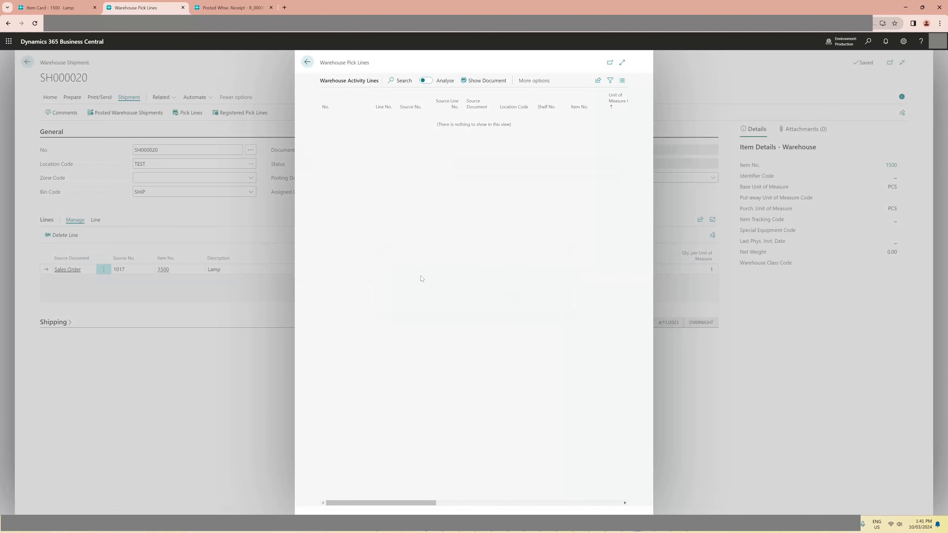
left_click(263, 228)
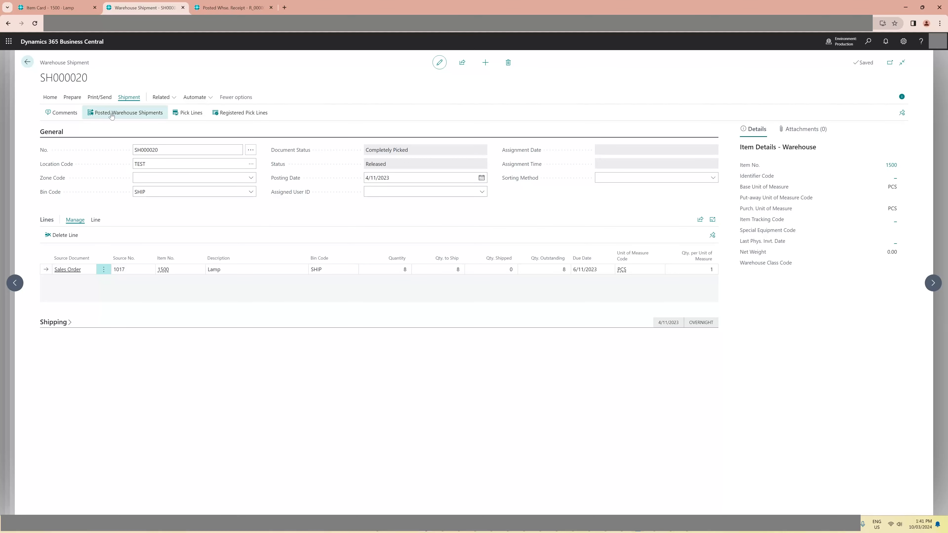
- Post the warehouse shipment for the lamp sales order with the Ship and Invoice option
left_click(57, 98)
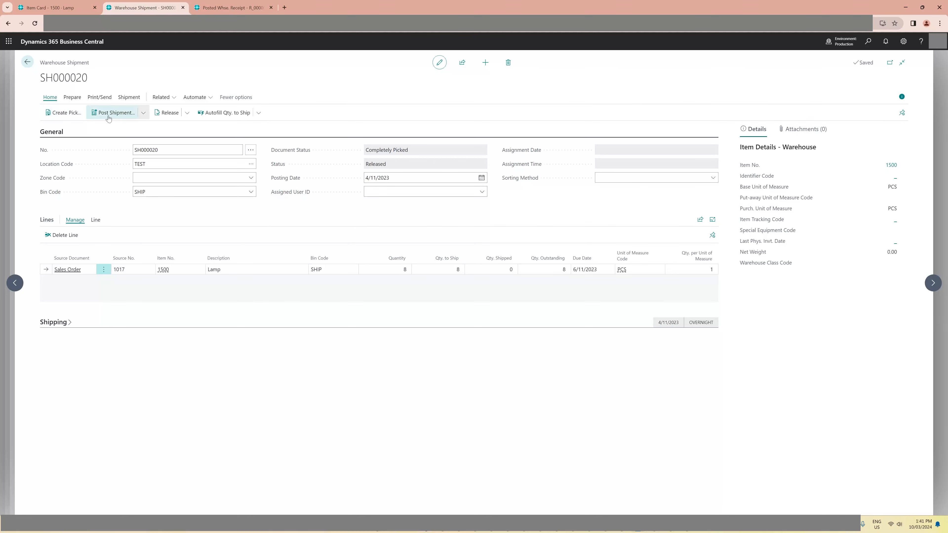
left_click(112, 113)
left_click(406, 278)
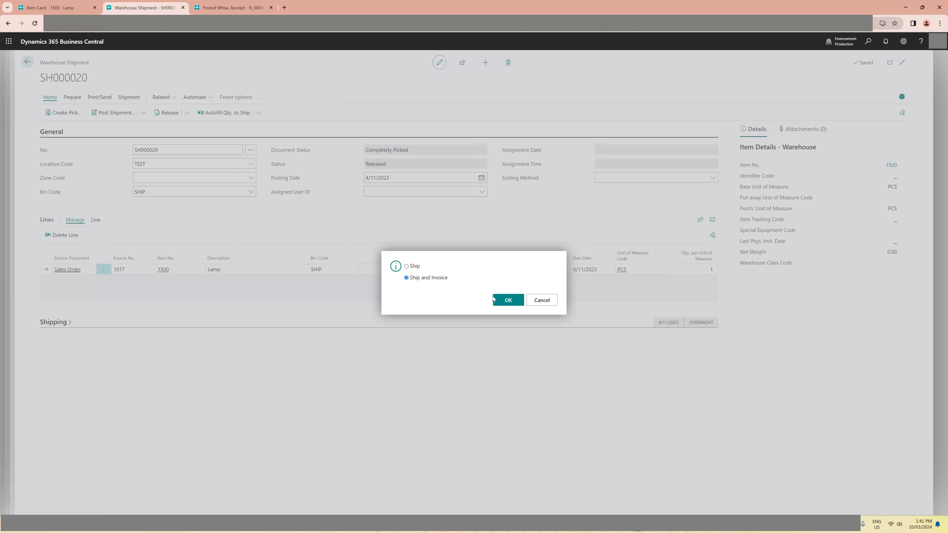
left_click(508, 300)
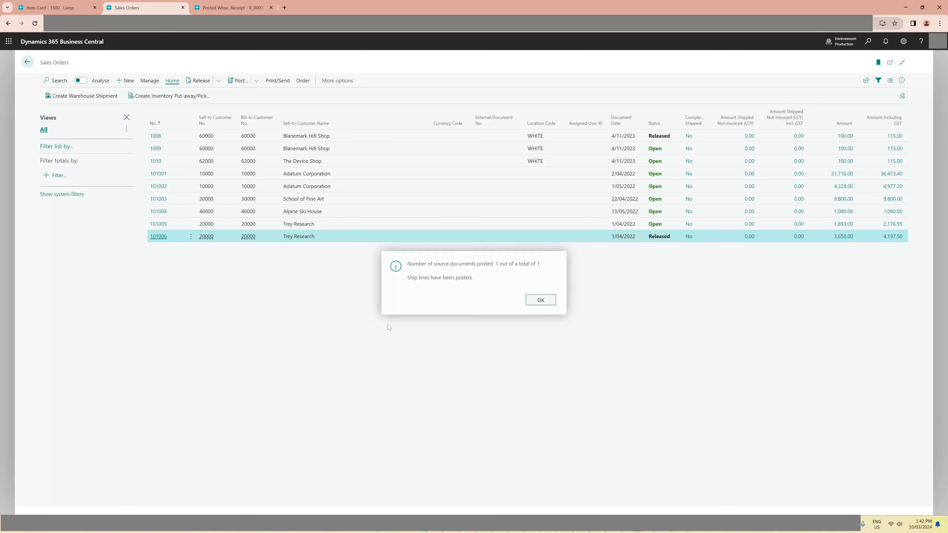
left_click(545, 301)
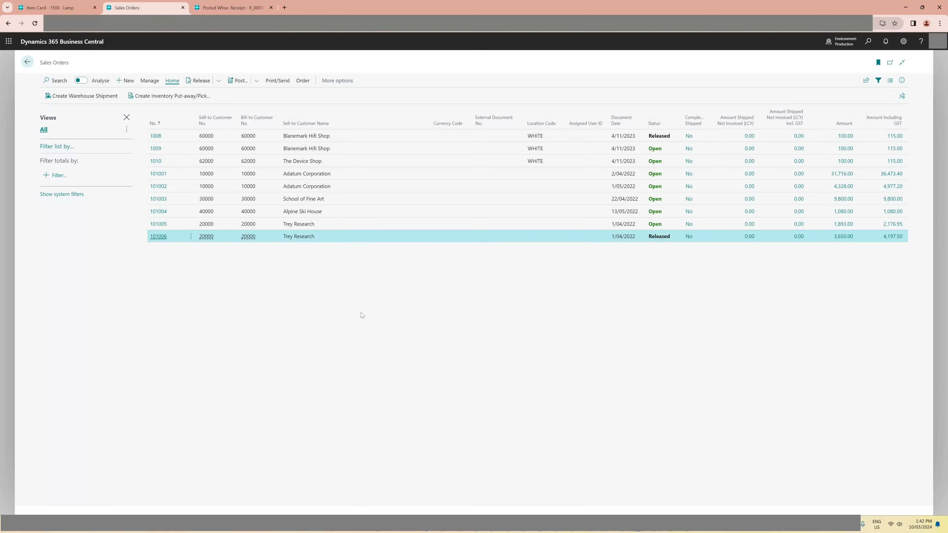